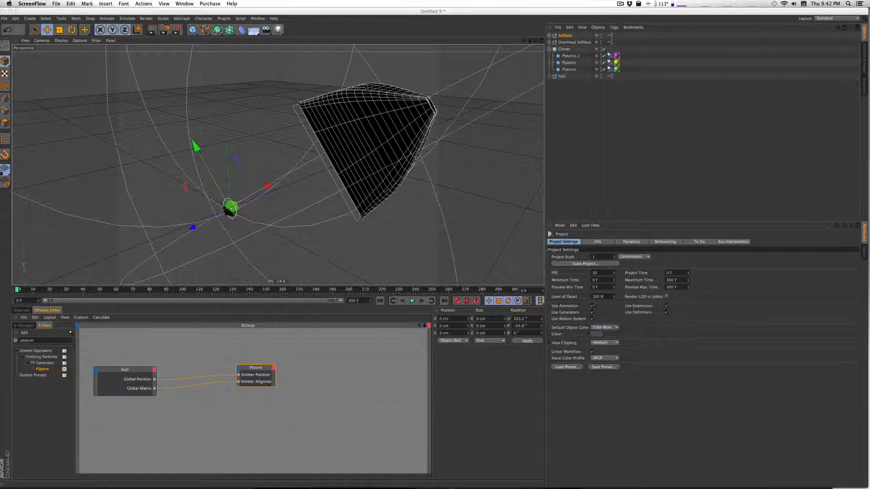
click(127, 18)
mouse_move(136, 45)
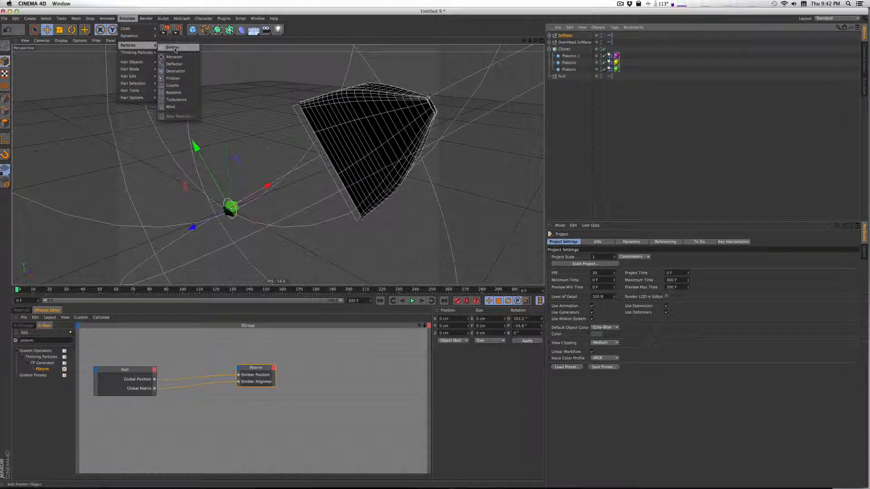
click(129, 19)
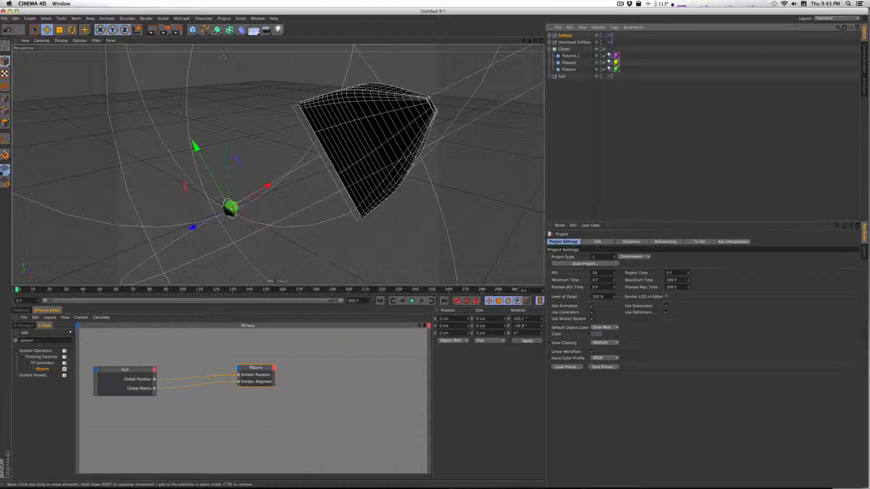
Step: Create a new empty project and reload the Standard interface layout
click(4, 19)
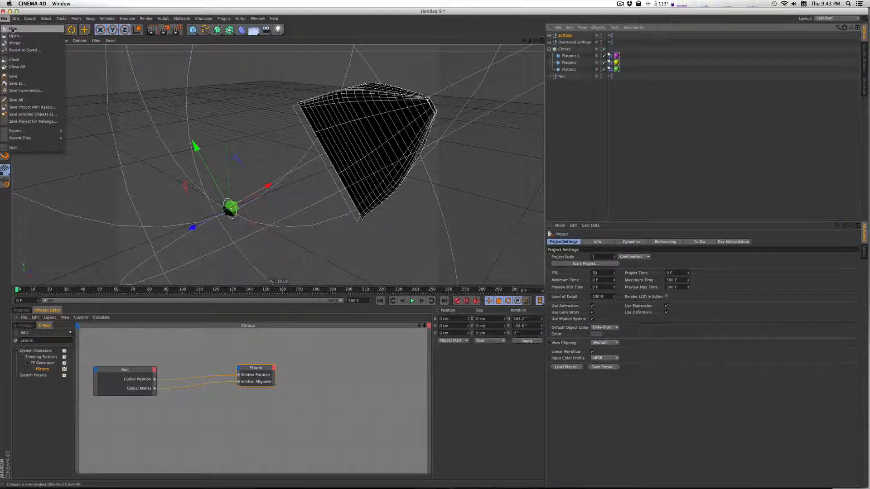
click(14, 26)
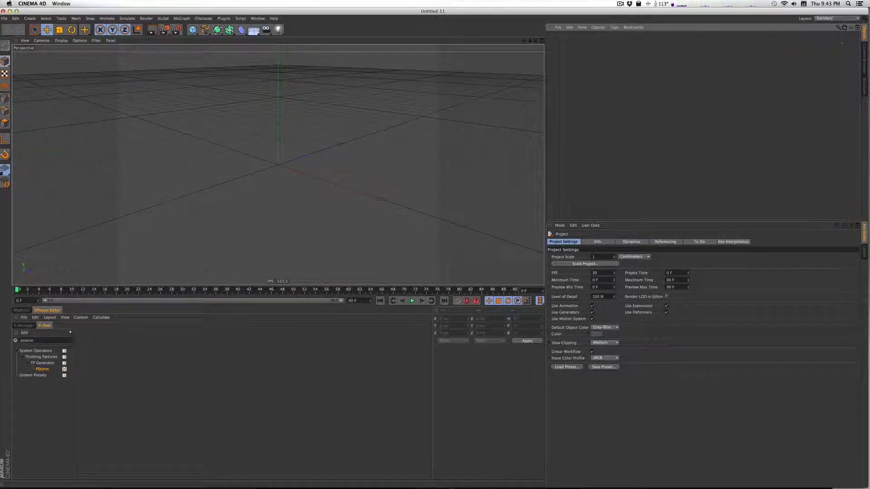
click(831, 18)
click(824, 60)
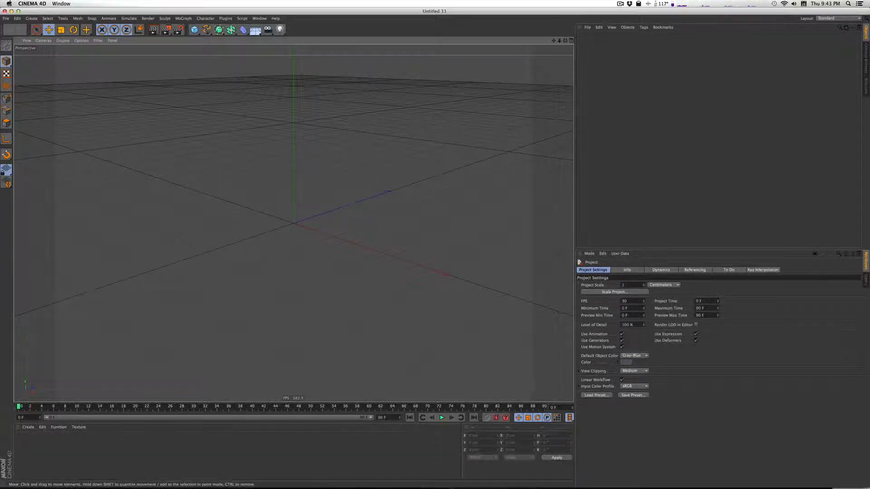
Step: Add a null object to the scene and attach an XPresso tag to it
click(31, 18)
mouse_move(39, 26)
click(72, 27)
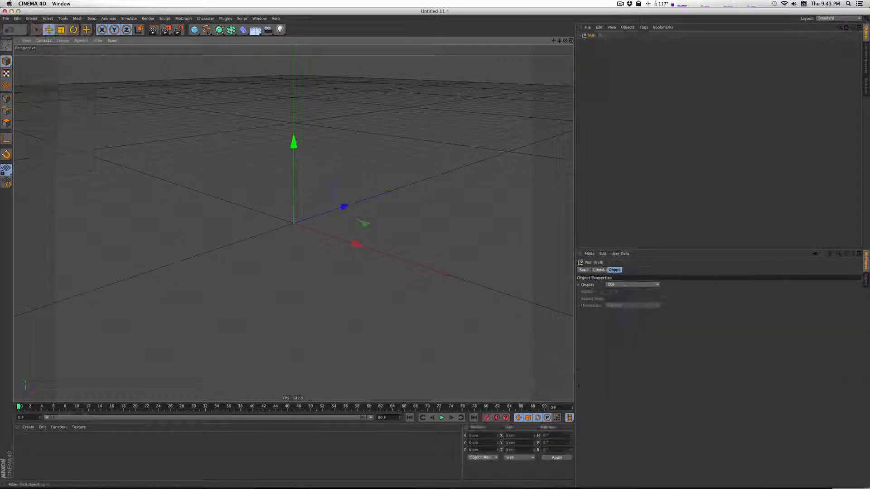
right_click(589, 35)
mouse_move(591, 42)
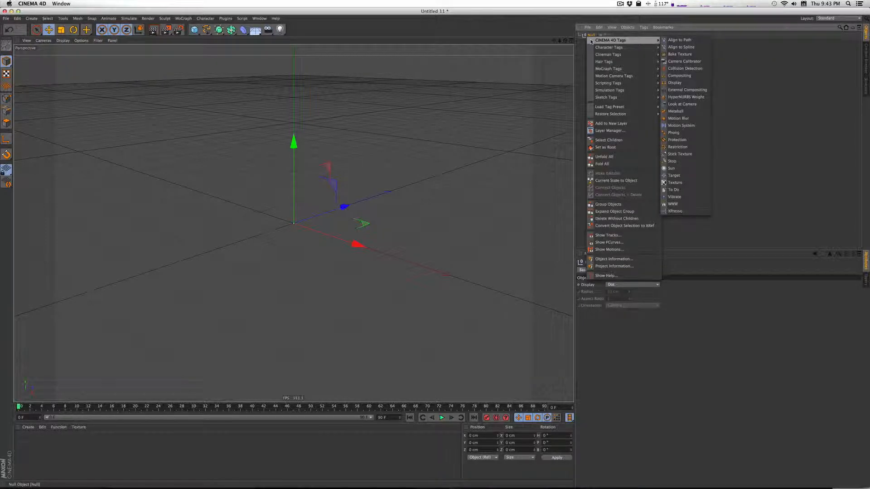
click(675, 211)
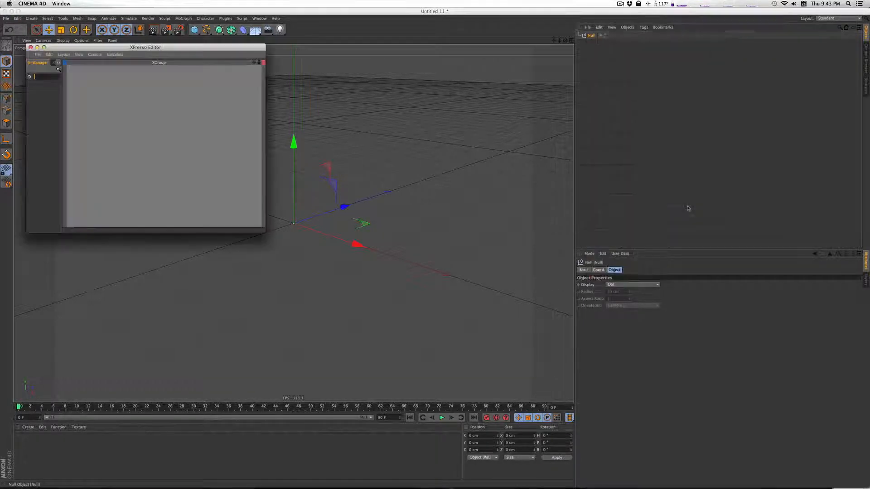
Step: Dock the XPresso Editor beside the materials area below the timeline and enlarge it to roughly half the viewport's height
drag(89, 48, 245, 51)
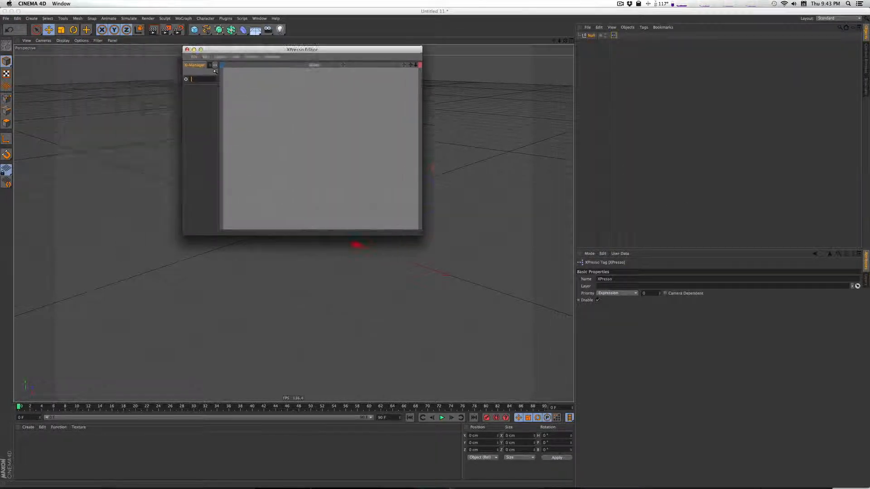
drag(62, 467, 18, 429)
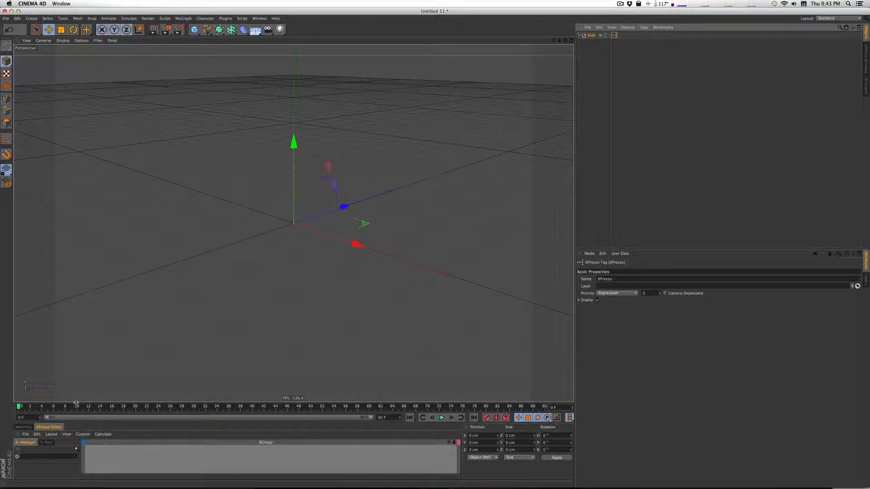
drag(76, 403, 130, 278)
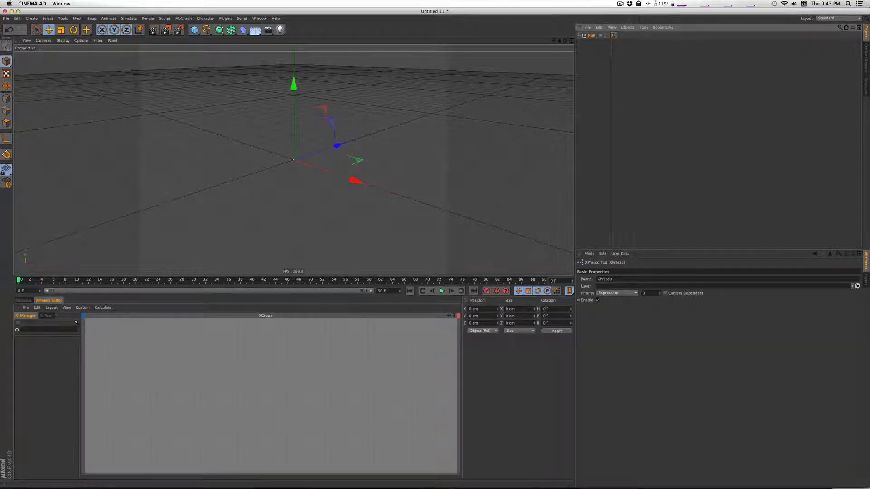
Step: Add the null as a node in the XPresso graph and give it Global Position and Global Matrix output ports
drag(590, 36, 151, 358)
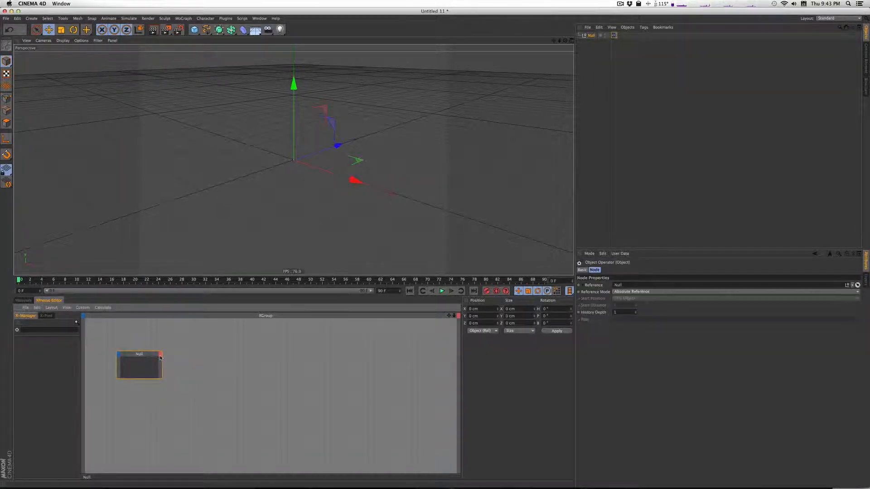
click(161, 355)
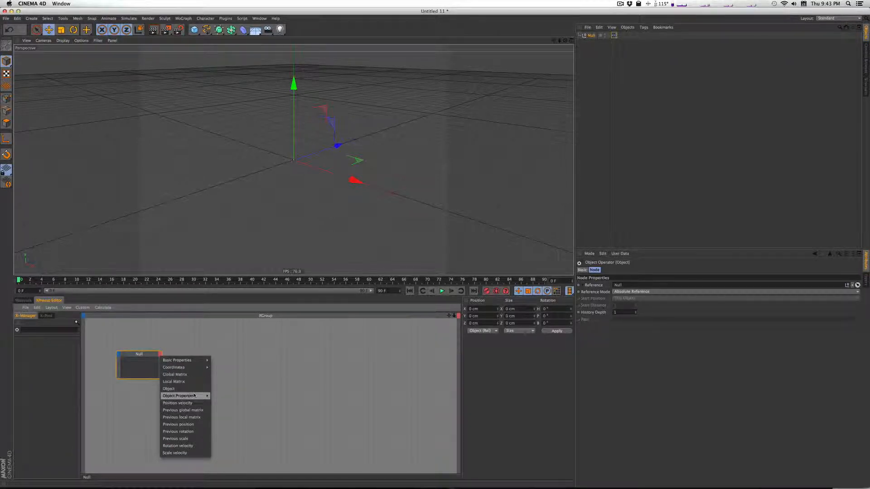
mouse_move(195, 367)
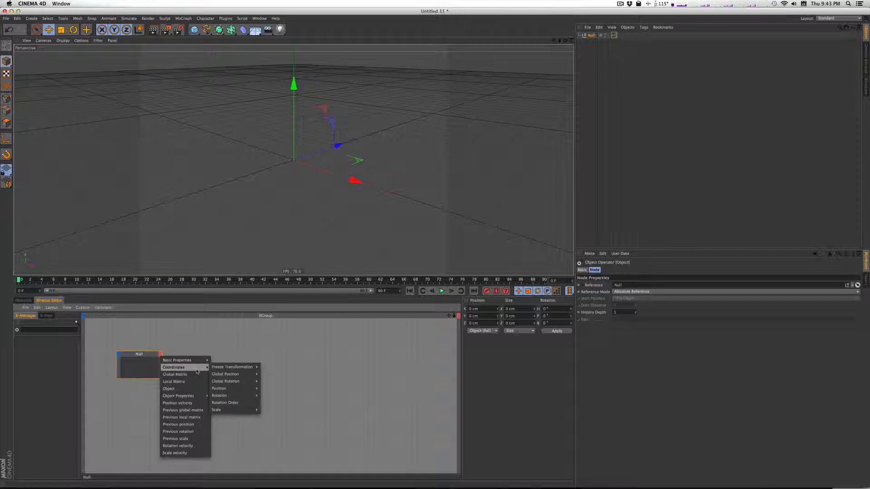
mouse_move(227, 378)
click(276, 373)
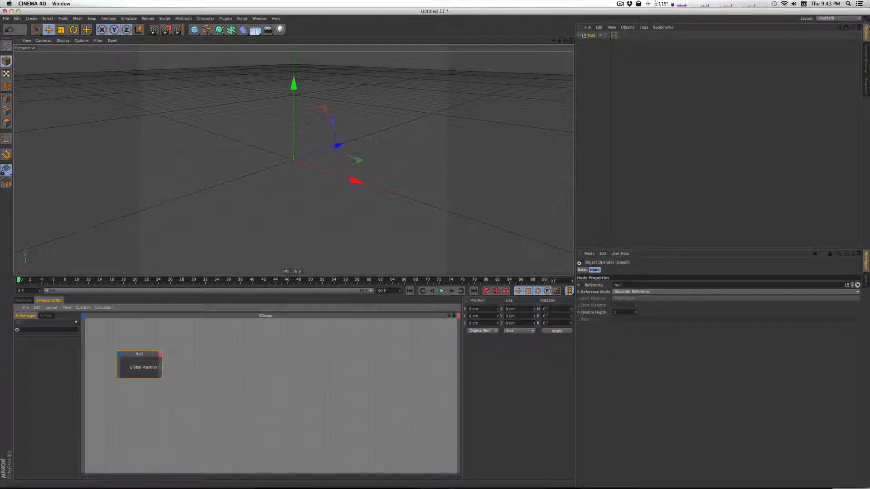
click(159, 356)
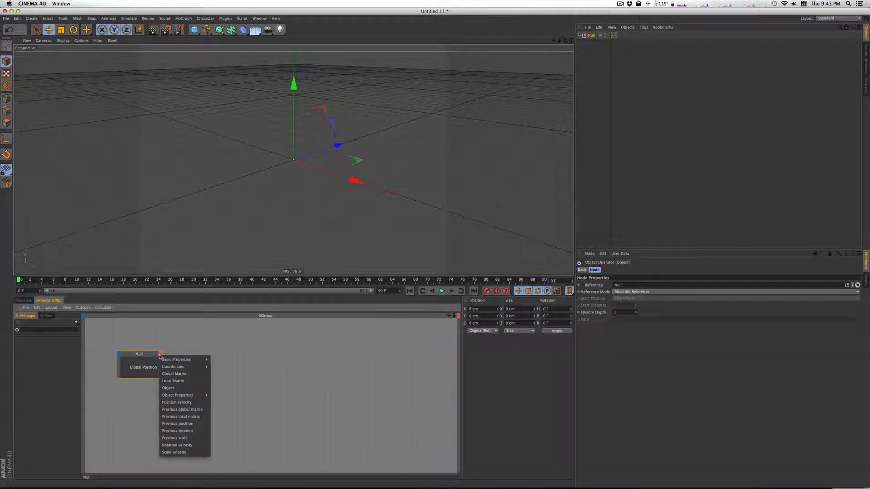
click(180, 374)
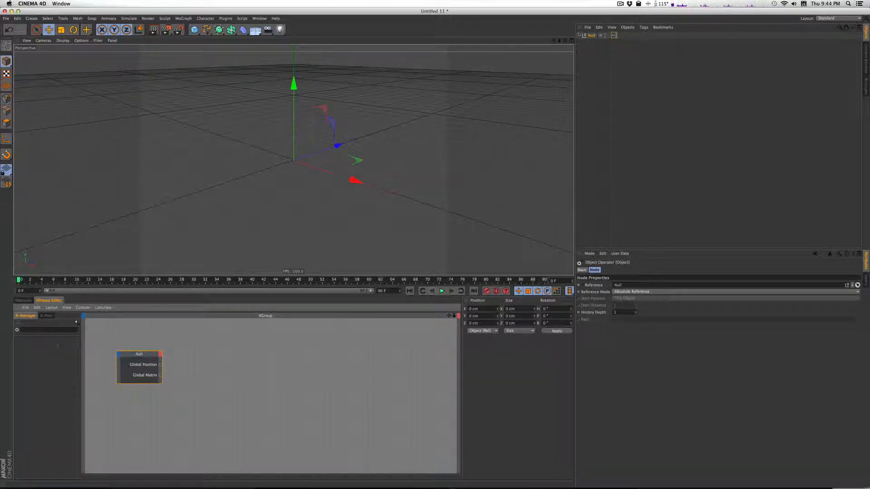
Step: Find the PStorm operator, place it in the graph beside the Null node, and add an Emitter Alignment input port
click(45, 315)
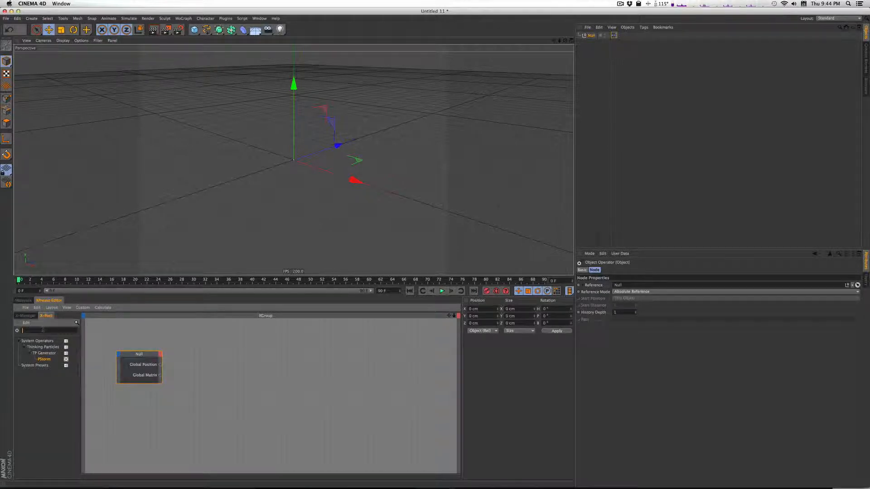
text(pstorm)
drag(45, 361, 249, 366)
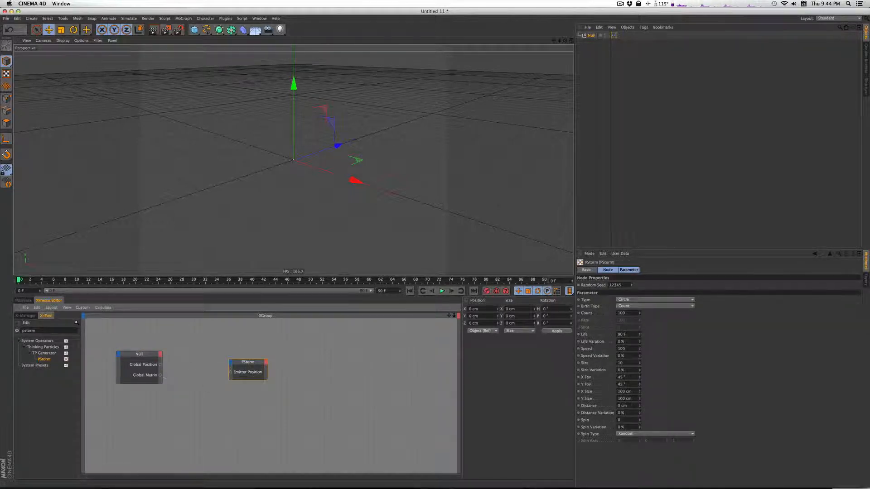
click(230, 361)
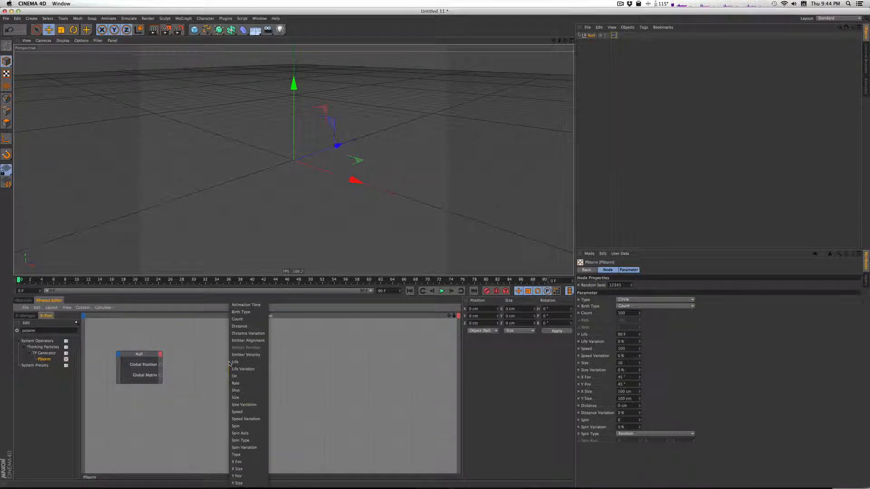
click(248, 340)
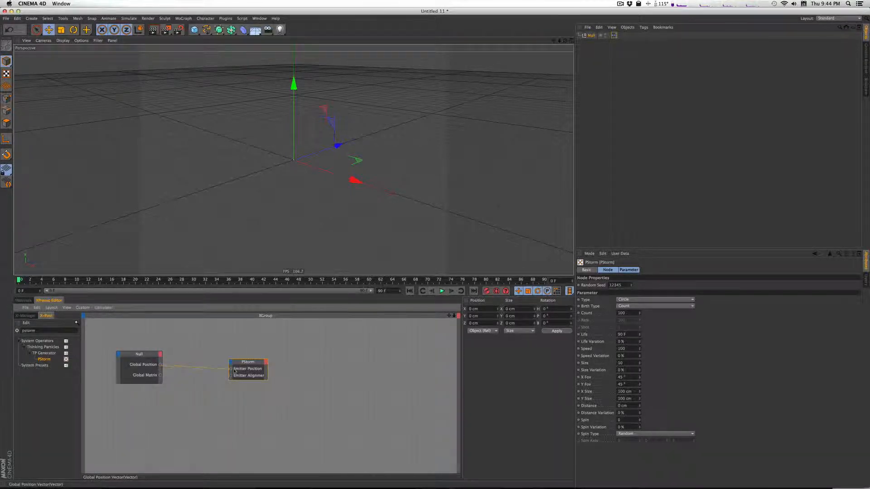
Step: Wire Global Position to Emitter Position and Global Matrix to Emitter Alignment, and preview the particle emission
drag(231, 370, 231, 368)
drag(160, 375, 232, 375)
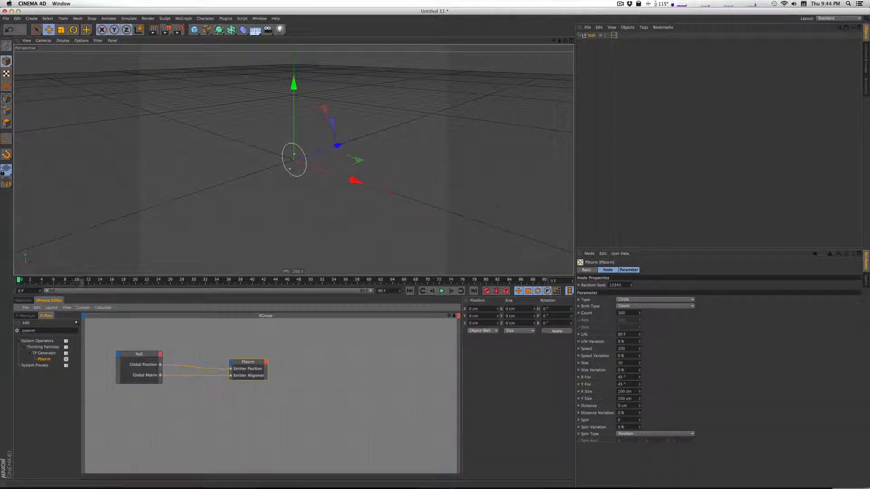
click(442, 291)
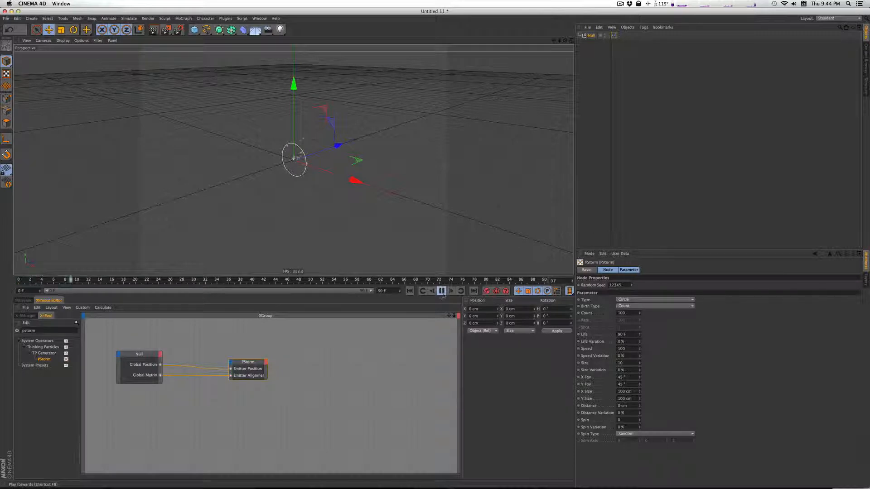
click(441, 290)
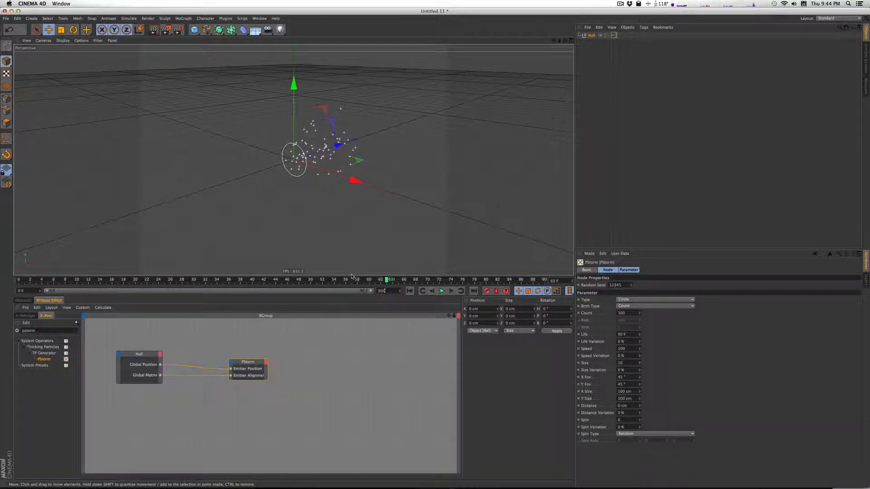
Step: Set the project length to 300 frames, stretch the preview range over all of it, and play the particles from frame 0
key(Return)
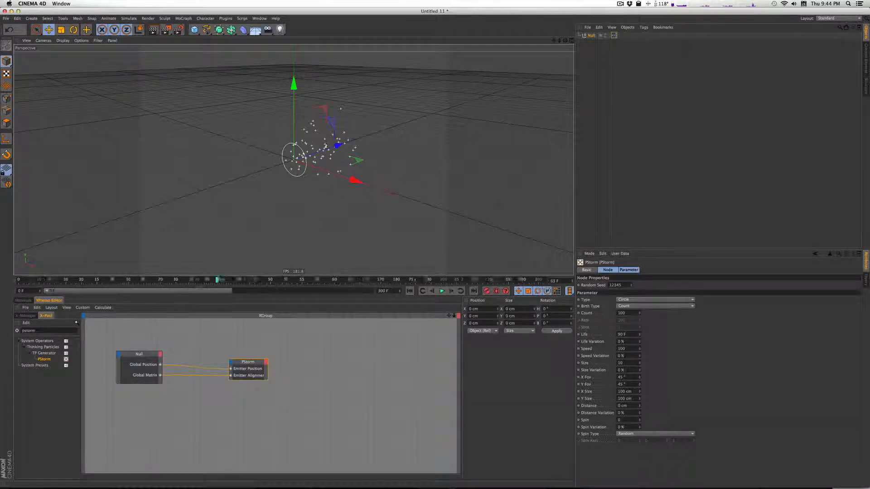
drag(229, 291, 349, 291)
drag(271, 281, 19, 280)
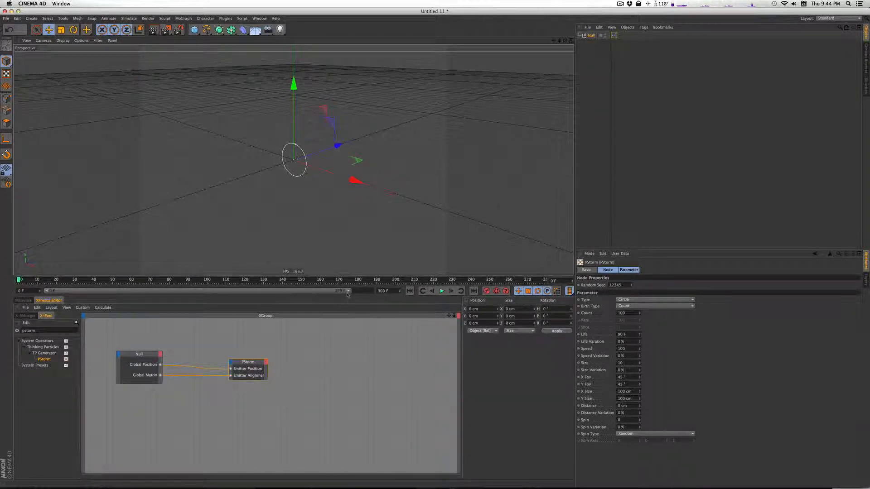
drag(347, 294, 400, 290)
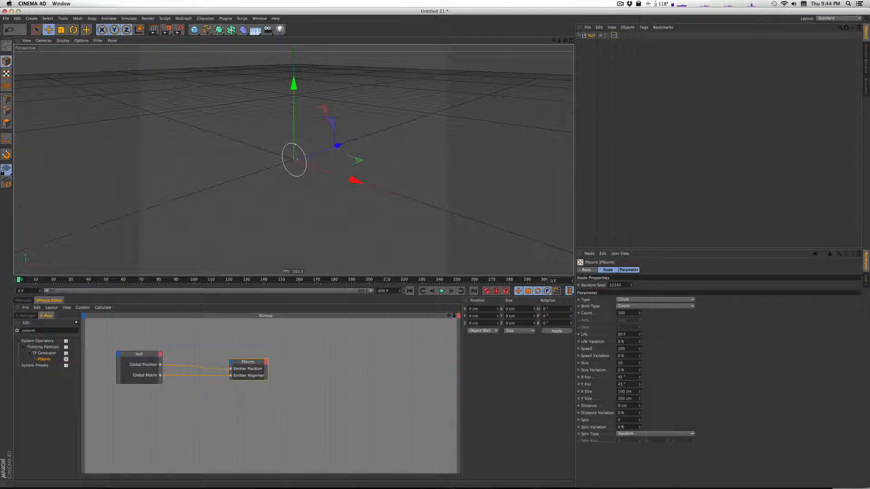
drag(194, 282, 19, 280)
click(442, 291)
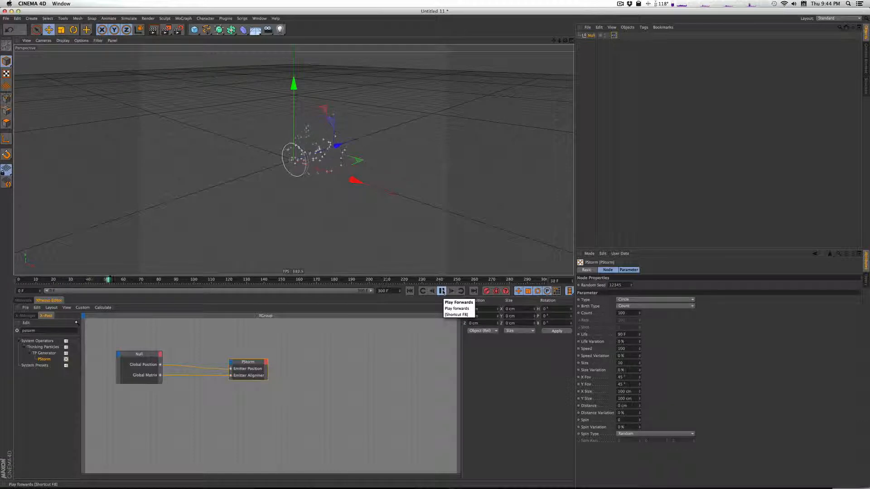
click(442, 291)
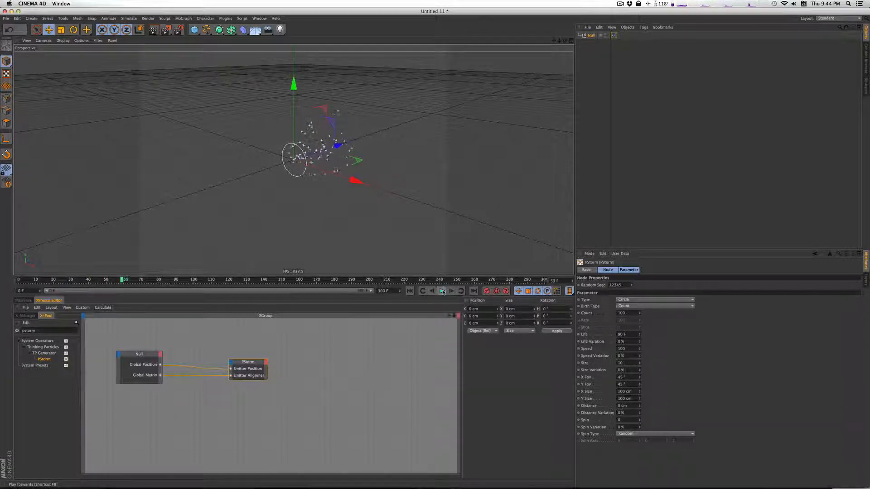
Step: Add a MoGraph Cloner and a Platonic primitive to the scene
click(184, 18)
click(195, 60)
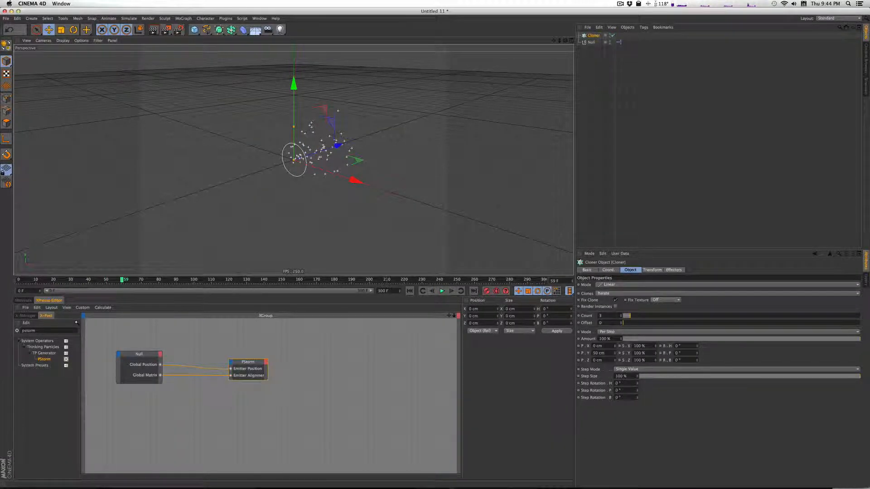
click(194, 29)
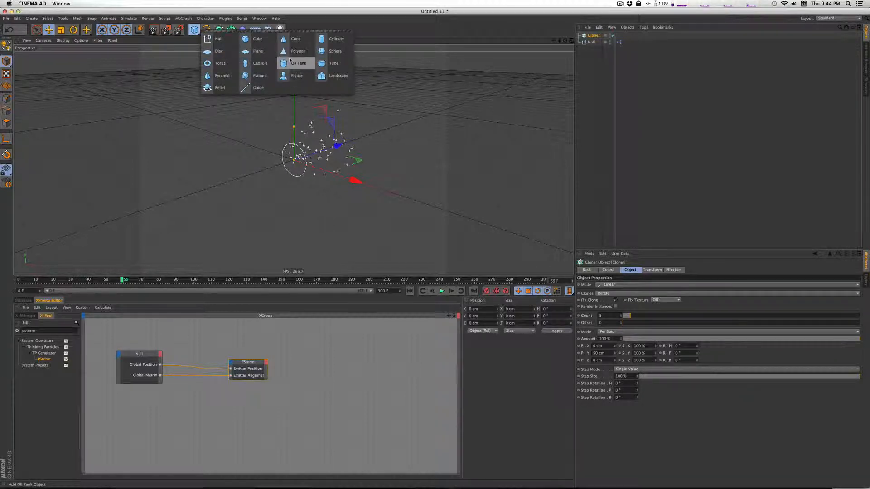
click(262, 76)
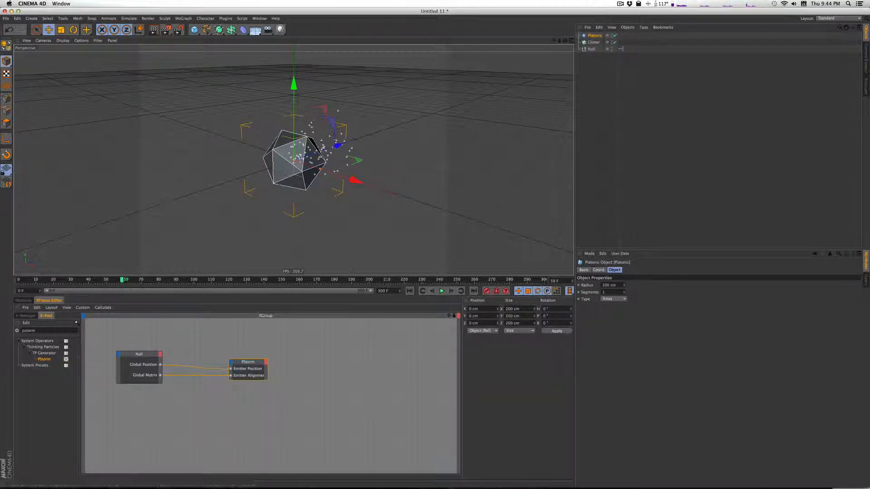
Step: Set the Platonic's radius to 32 cm and make it a child of the Cloner
drag(624, 285, 623, 317)
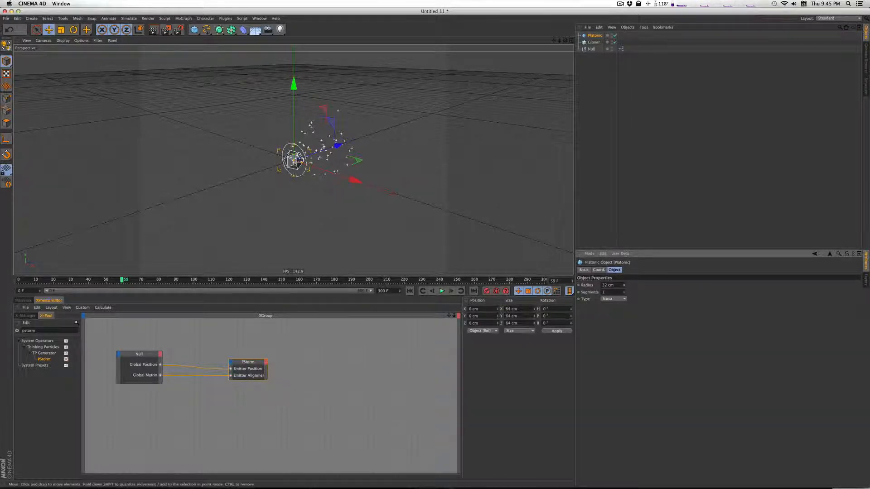
drag(595, 35, 594, 42)
Step: Set the Cloner's mode to Object
click(591, 35)
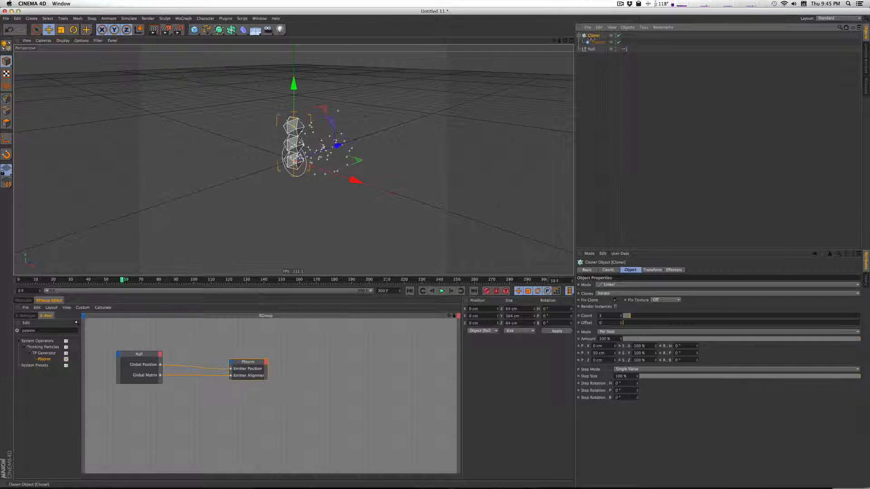
click(613, 285)
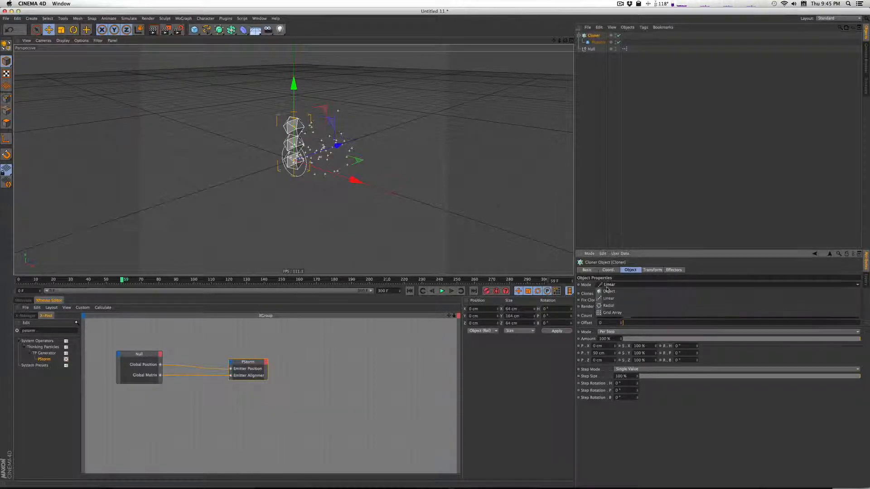
click(618, 292)
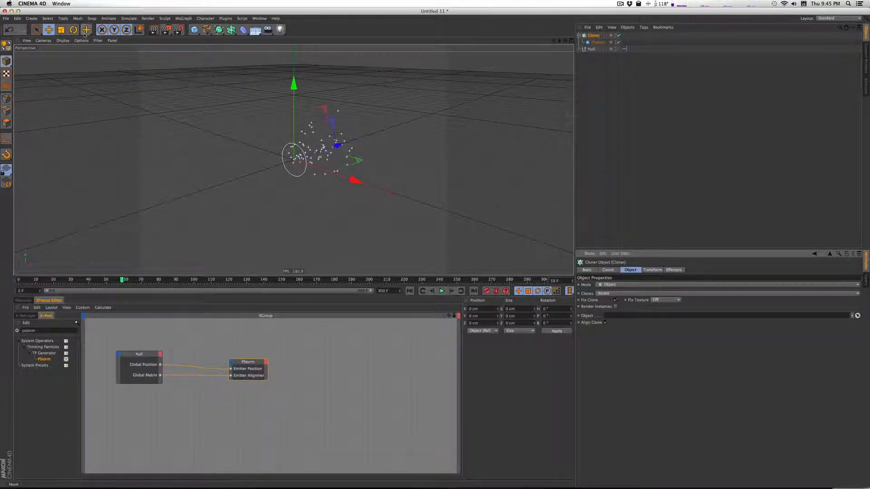
Step: Assign the All particle group from the Thinking Particles settings as the Cloner's object, and close the settings window
click(130, 19)
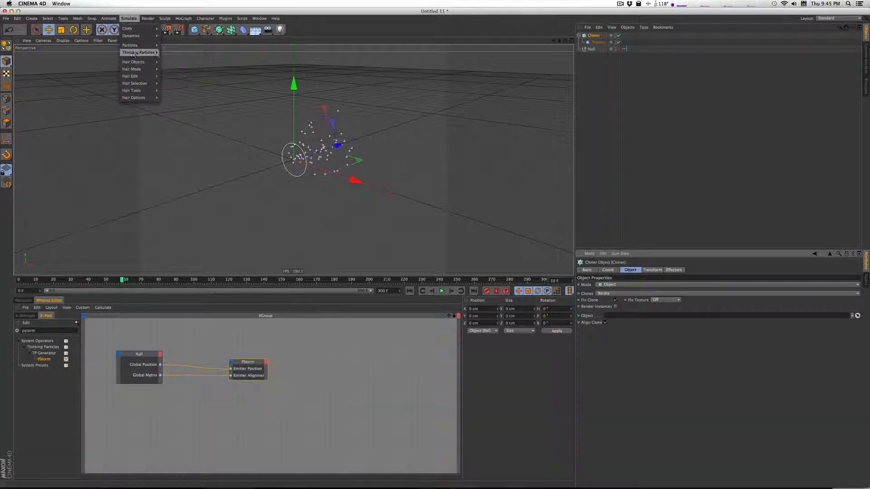
mouse_move(139, 53)
click(186, 54)
drag(187, 12, 175, 35)
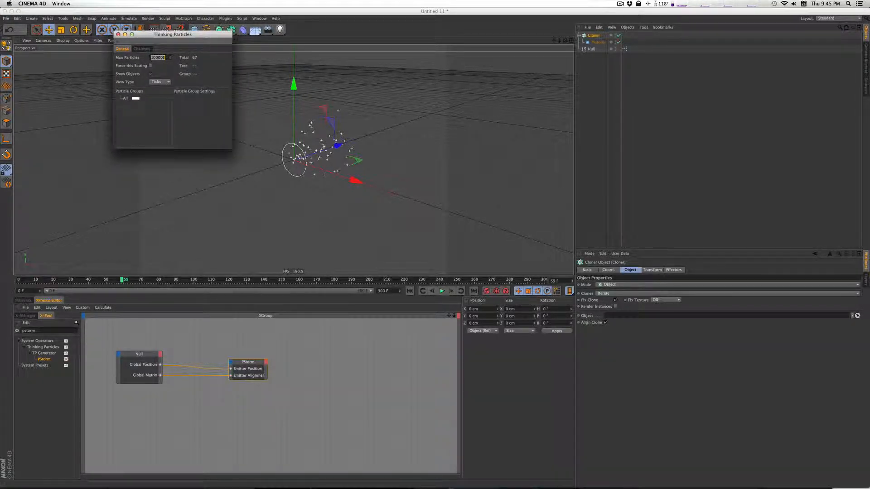
click(128, 98)
drag(126, 98, 628, 317)
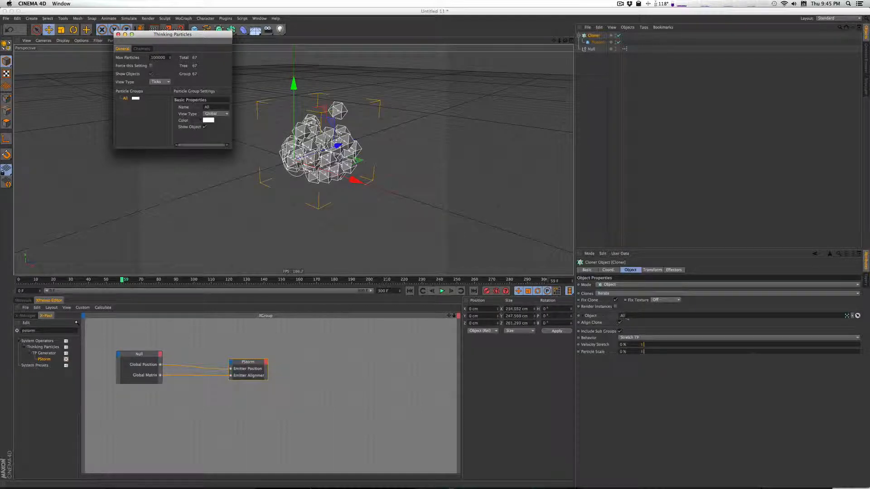
click(118, 34)
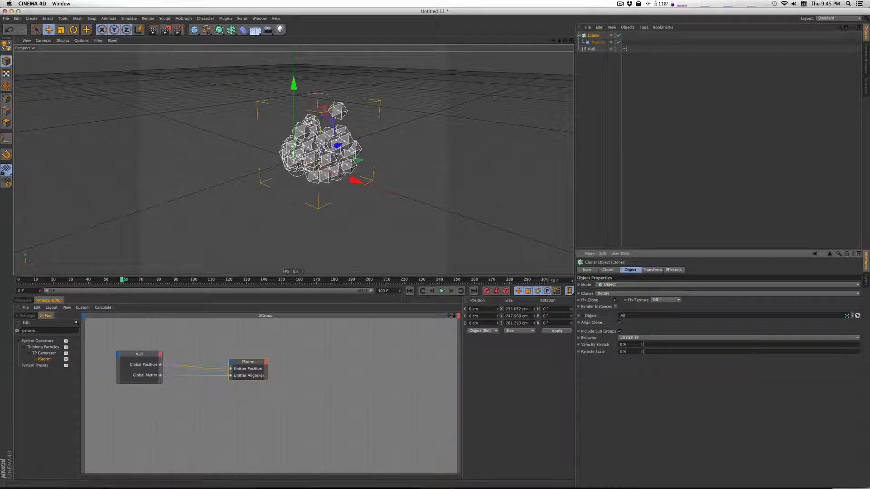
Step: Rewind to frame 0, play the cloned particles briefly, and return to the start
click(127, 280)
drag(43, 278, 6, 274)
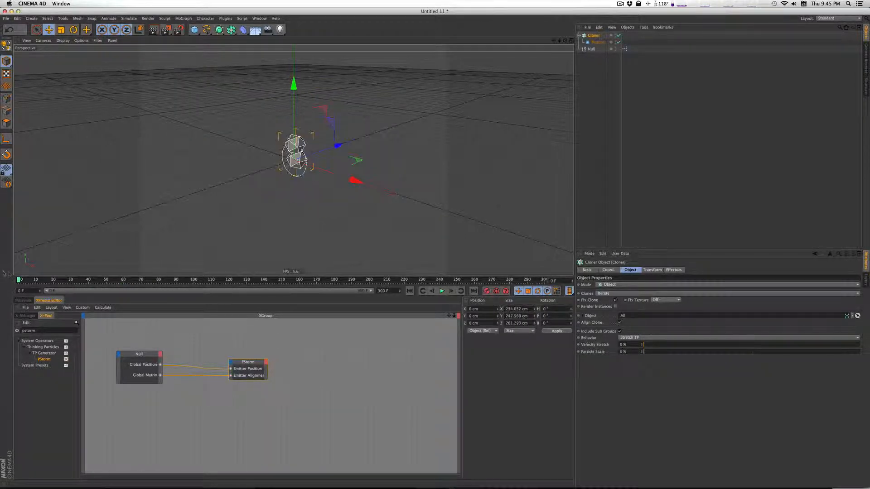
click(386, 226)
click(442, 290)
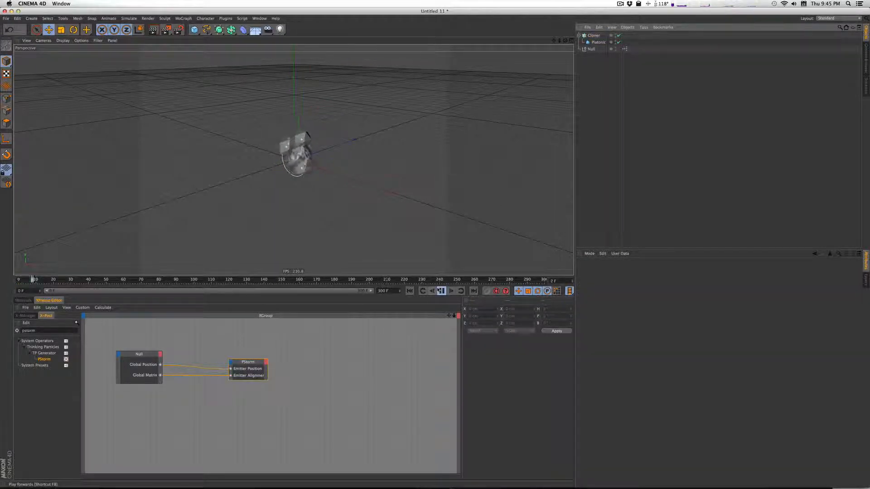
drag(57, 279, 18, 279)
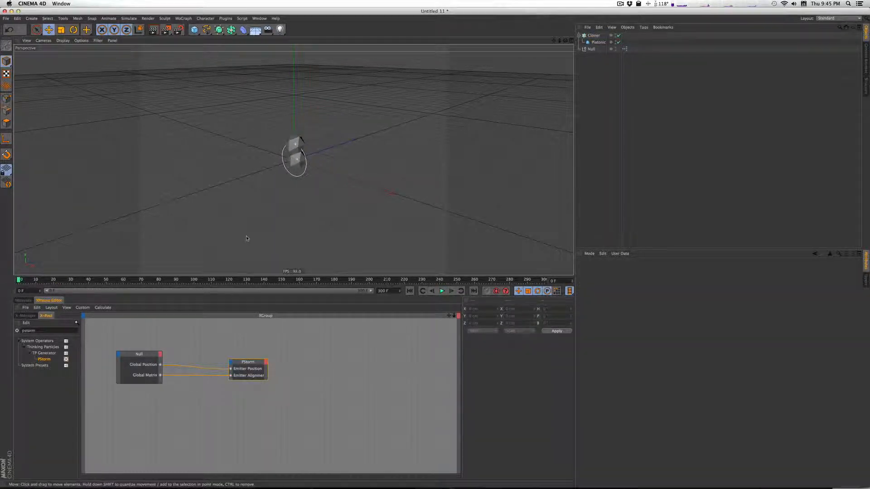
Step: Add a Dynamics Body simulation tag to the Platonic inside the Cloner
right_click(596, 42)
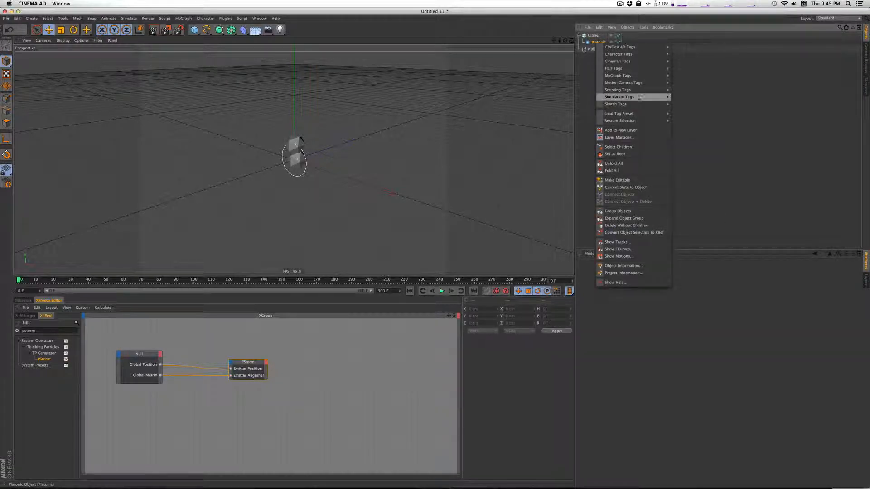
mouse_move(656, 97)
click(688, 99)
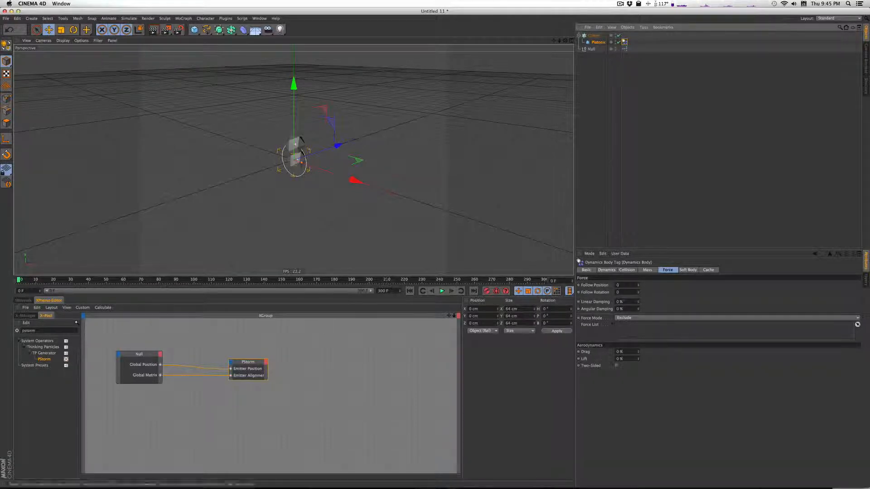
Step: Play the dynamics simulation twice from the start and rewind to frame 0
click(441, 291)
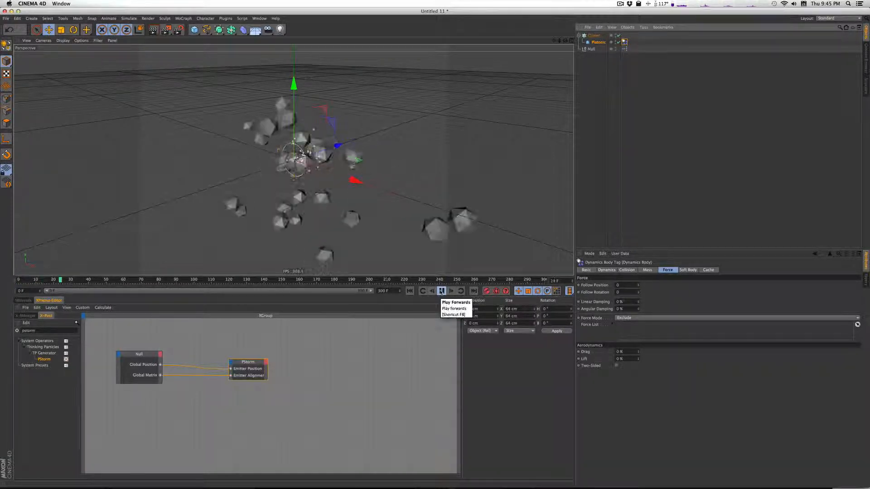
click(441, 291)
click(409, 291)
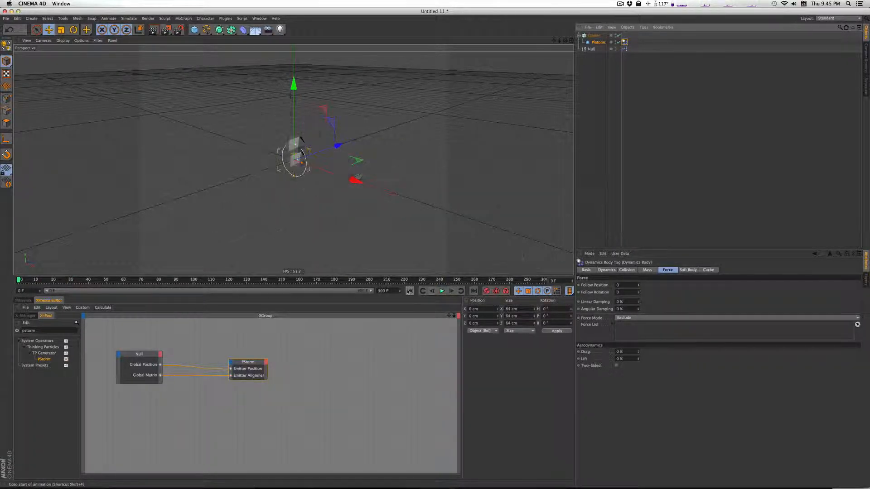
click(441, 291)
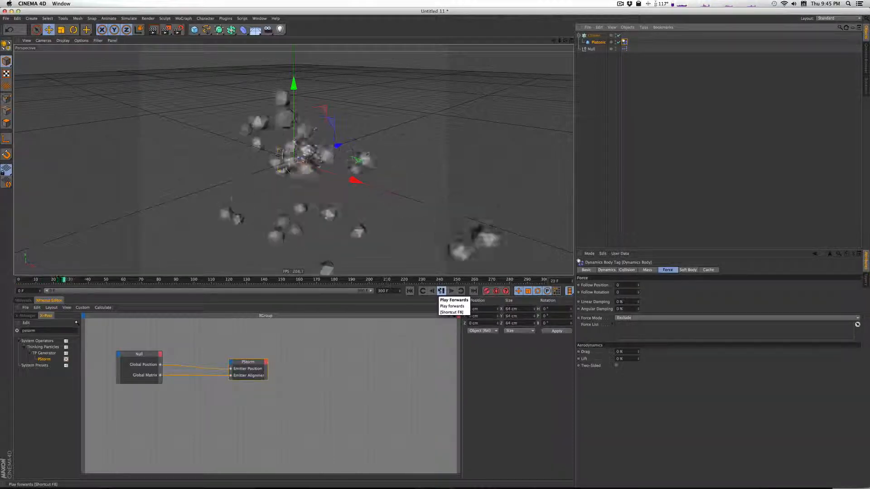
click(441, 291)
click(409, 290)
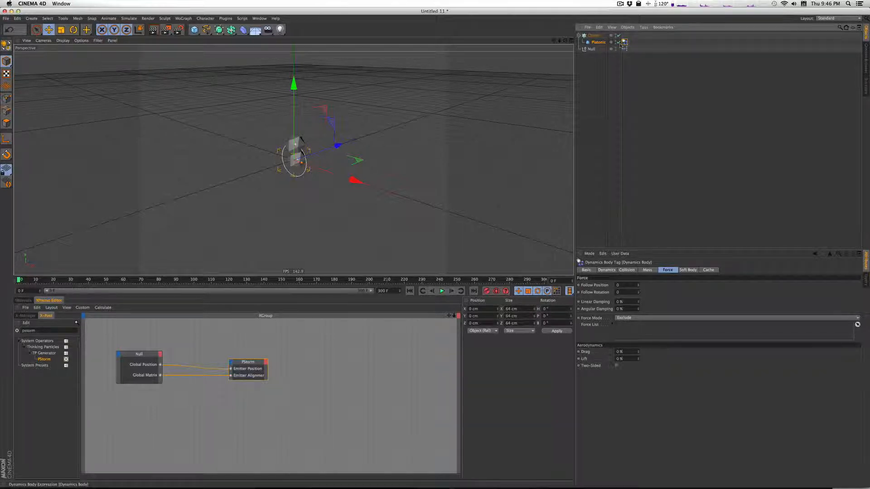
Step: Set the Dynamics Body tag's Follow Position and Follow Rotation to 10, and preview the simulation from frame 0
click(664, 271)
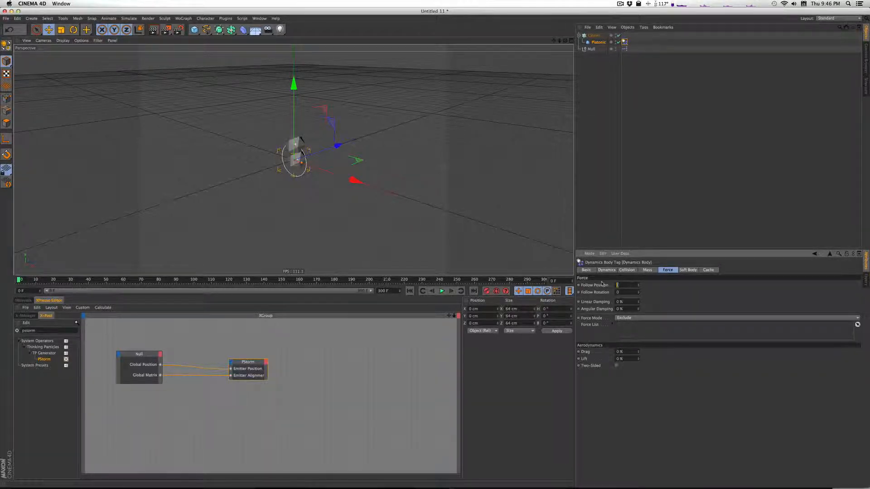
text(10)
drag(629, 293, 596, 292)
click(442, 291)
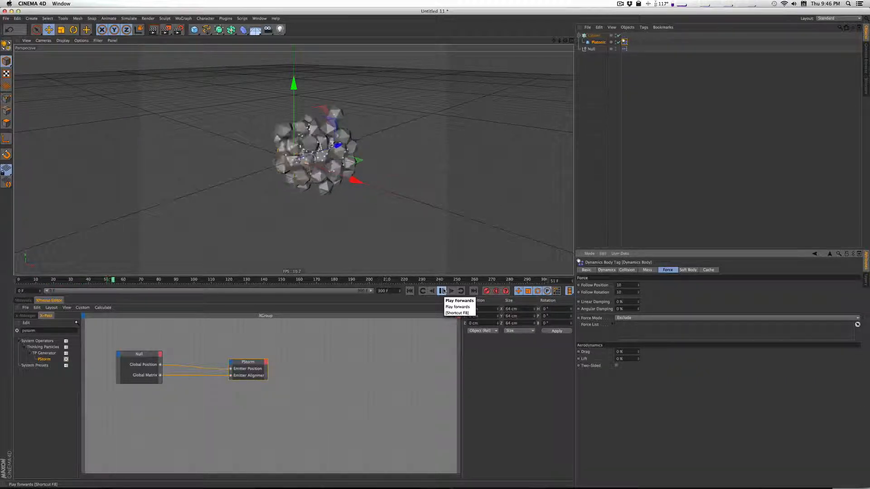
click(442, 291)
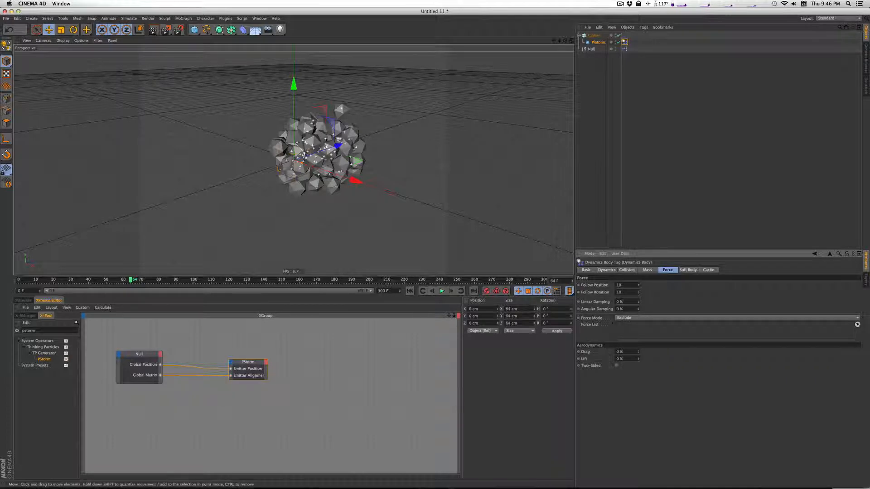
click(409, 291)
Step: Set the PStorm node's Count to 70, Life to 300 F and Life Variation to 11%
click(248, 367)
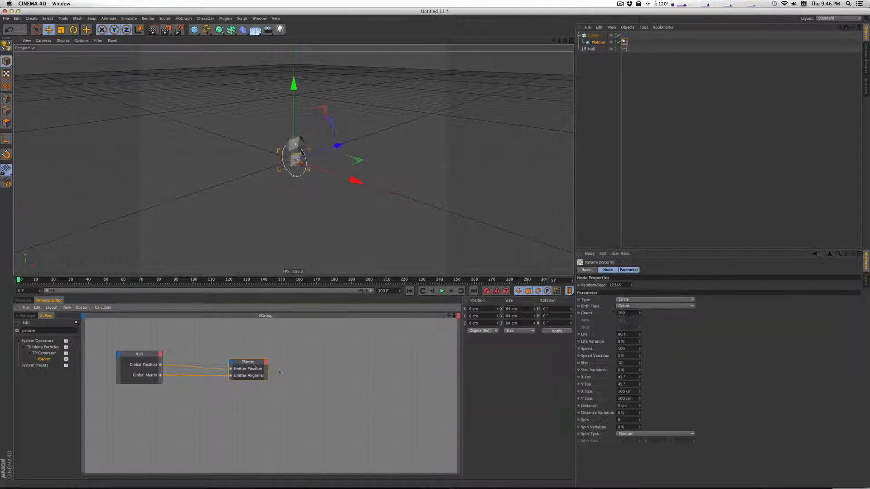
double_click(621, 313)
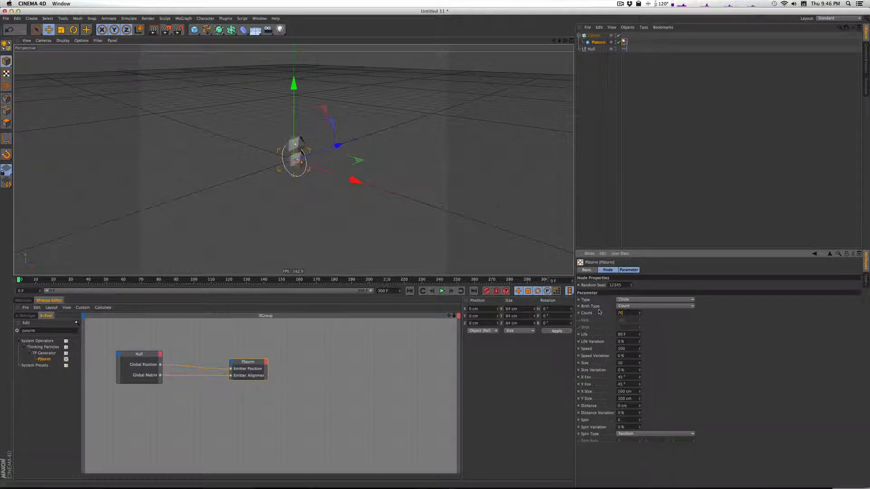
key(Return)
drag(627, 334, 600, 334)
drag(640, 342, 604, 344)
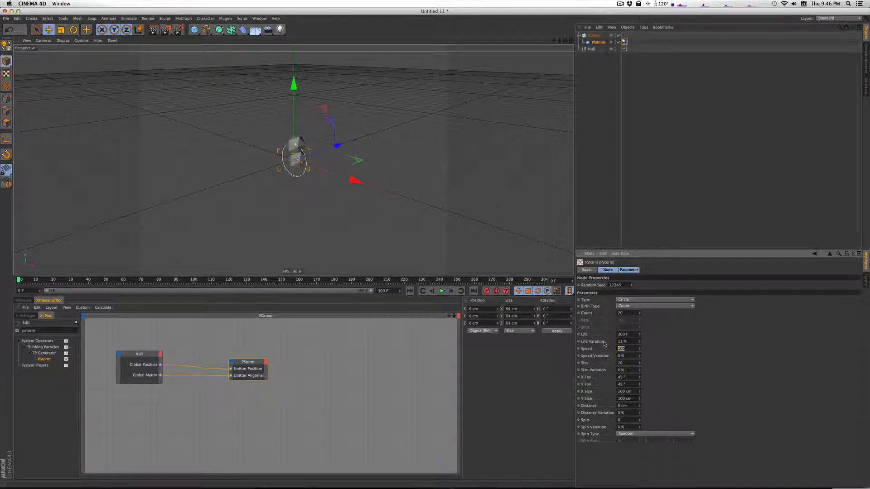
Step: Set the PStorm's Speed to 10 and Speed Variation to 50%, then preview the emission and rewind to frame 0
text(10)
key(Tab)
text(50)
key(Return)
click(442, 291)
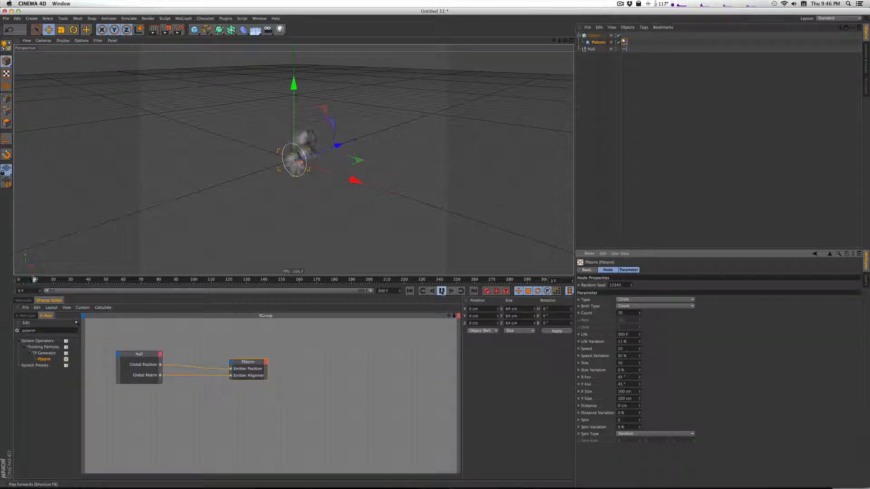
click(442, 292)
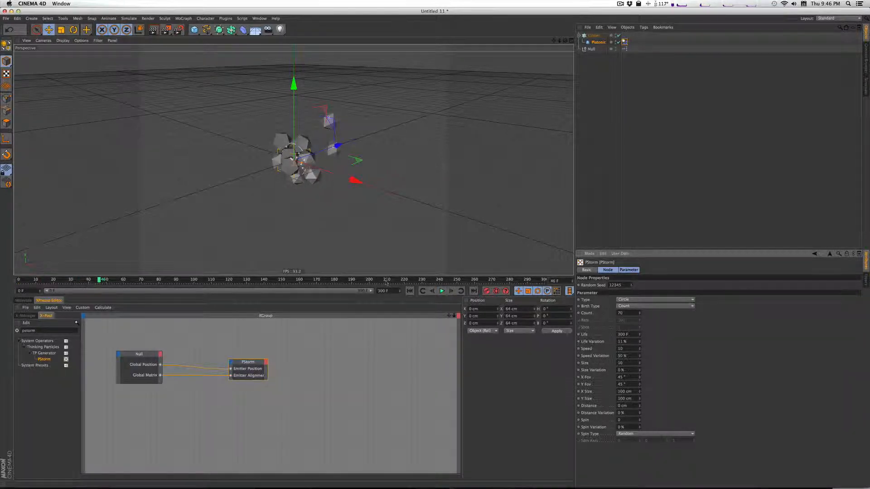
drag(370, 279, 19, 279)
Step: Set the PStorm's Count to 150, play the simulation past frame 150, and rewind to frame 0
double_click(620, 313)
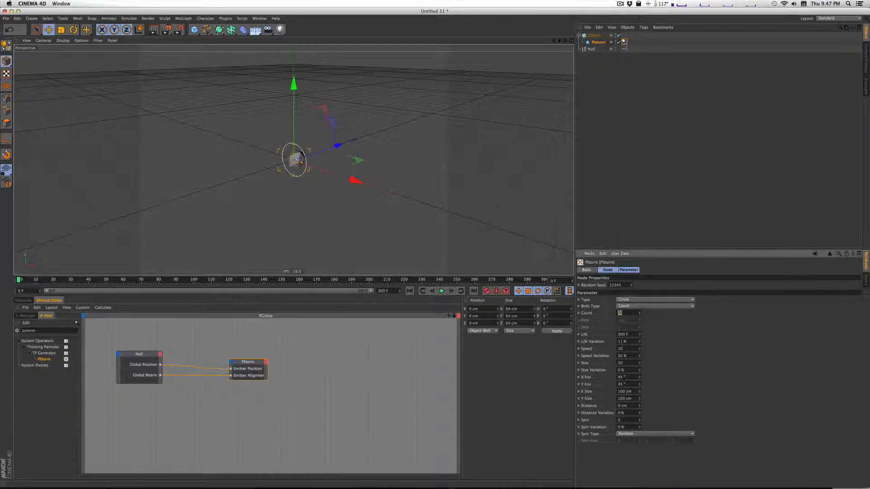
text(150)
click(442, 292)
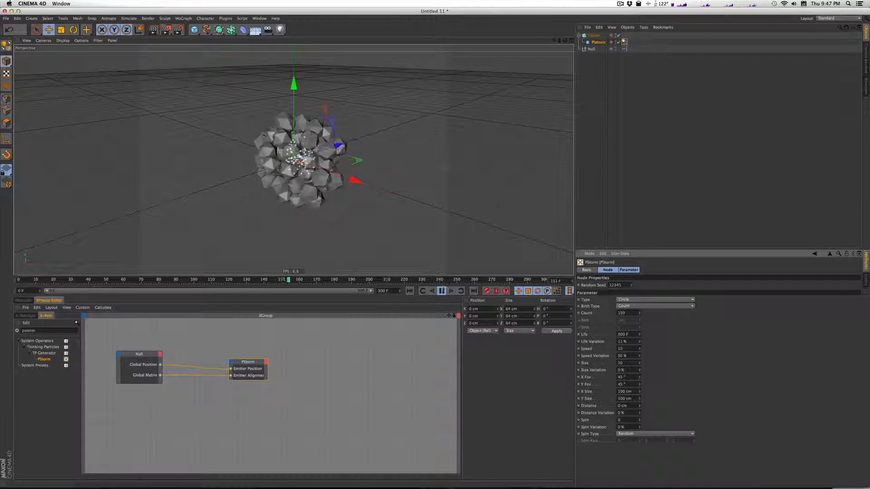
click(441, 291)
drag(299, 281, 19, 281)
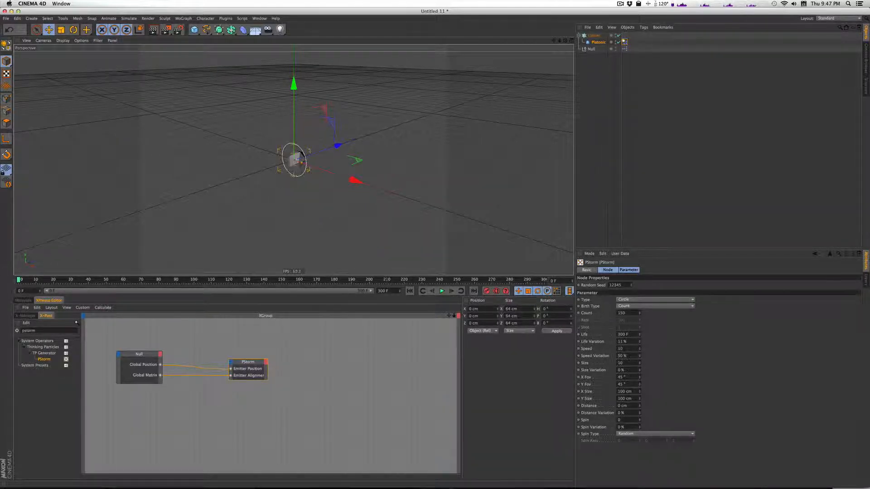
Step: Create a new material and set its color to a bright green
click(23, 301)
click(28, 307)
click(35, 314)
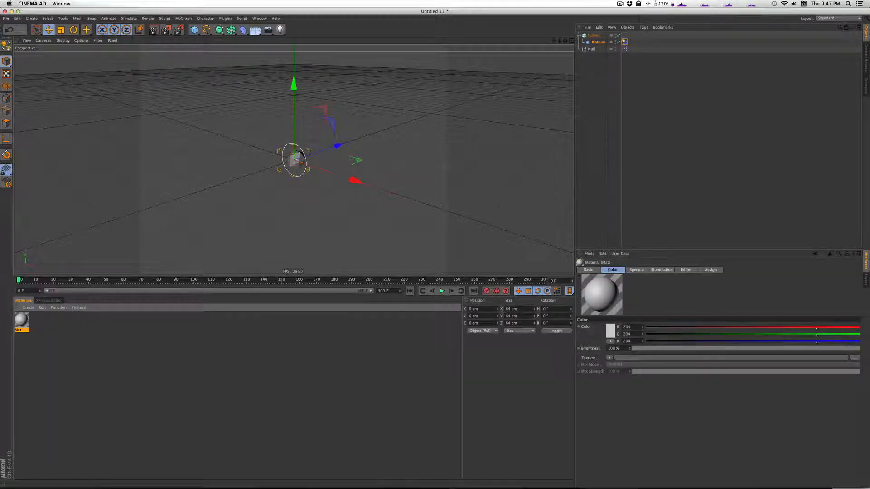
click(610, 330)
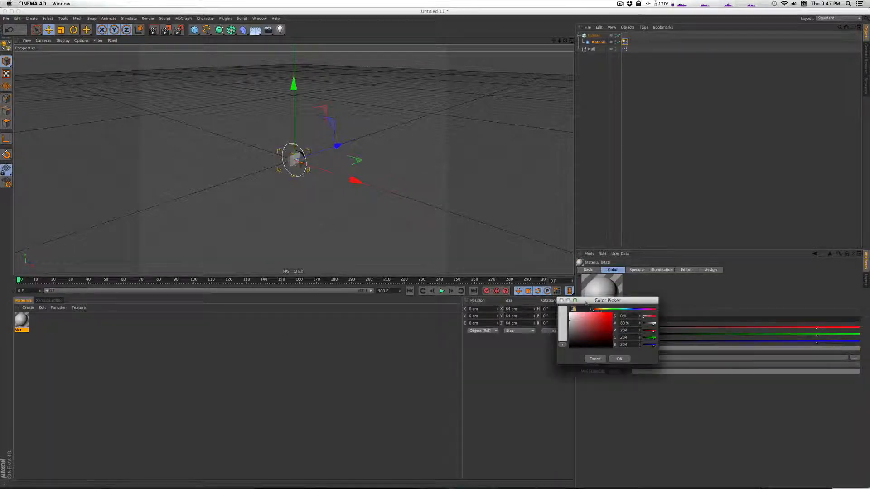
drag(594, 309, 610, 311)
click(606, 314)
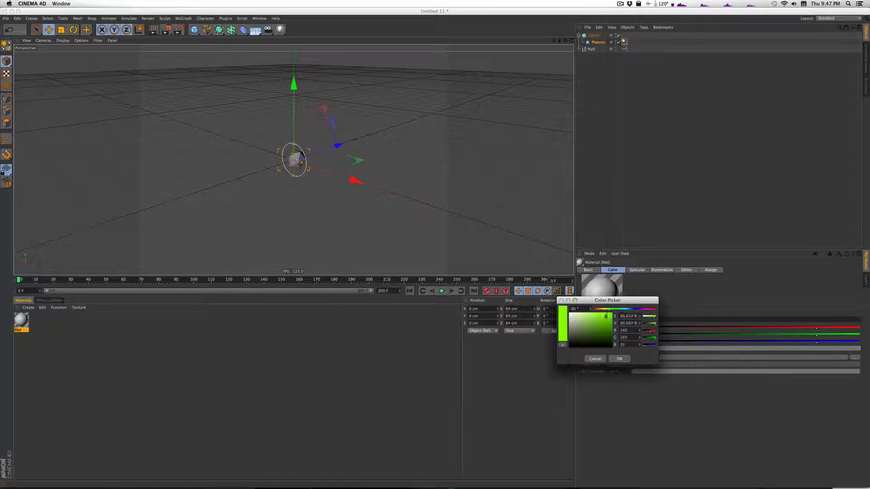
click(619, 359)
Step: Enable the Reflection channel on the green material and set its brightness to 13%
click(588, 269)
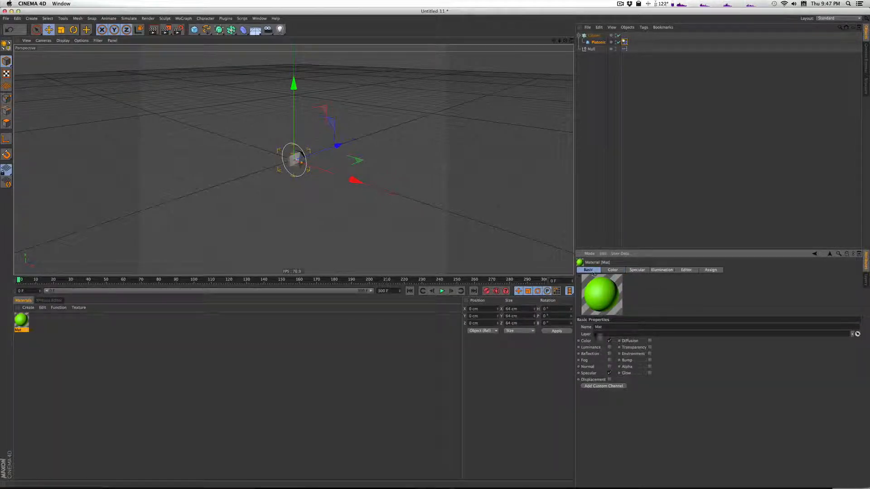
click(609, 354)
click(637, 270)
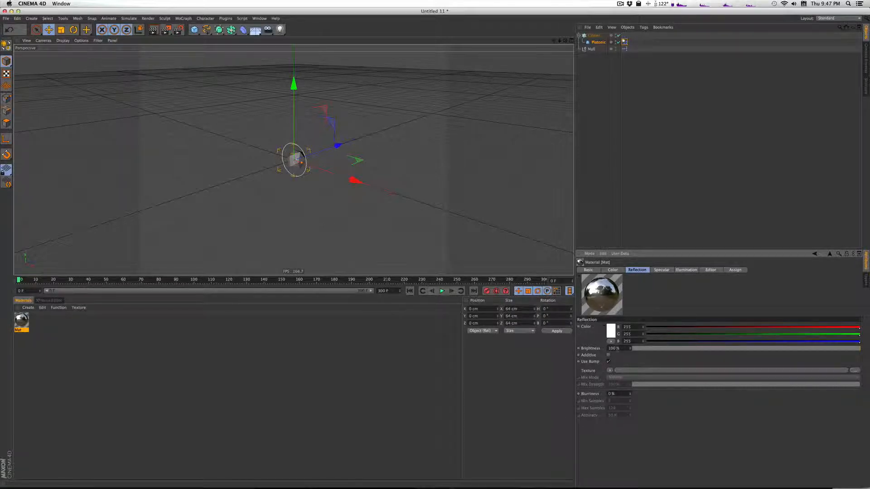
drag(631, 349, 630, 350)
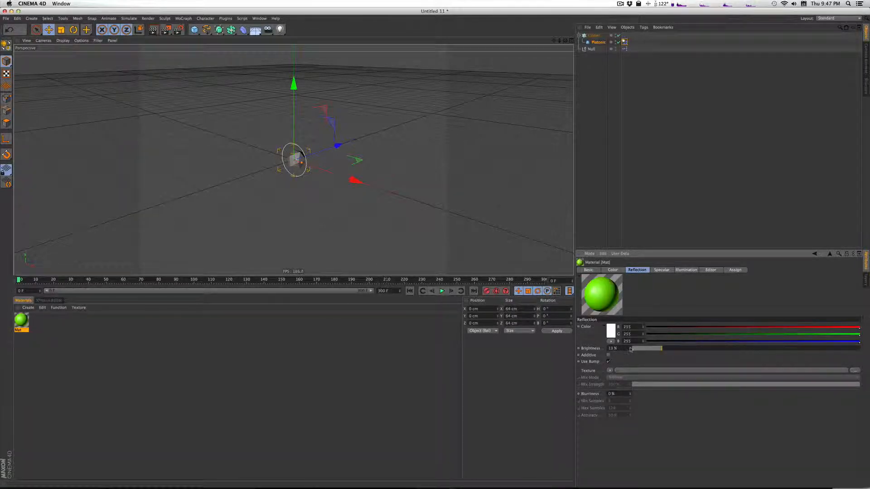
Step: Load a Fresnel shader as the texture of the material's Reflection channel and adjust the channel's settings
click(620, 372)
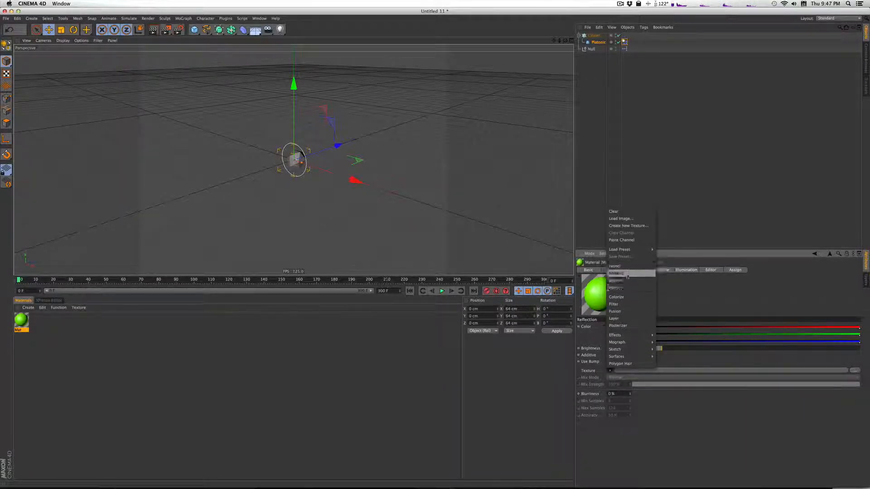
click(621, 272)
drag(630, 405, 607, 404)
Step: Set the green material's specular width to 26% and height to 48%, and apply the material to the Platonic object
click(661, 270)
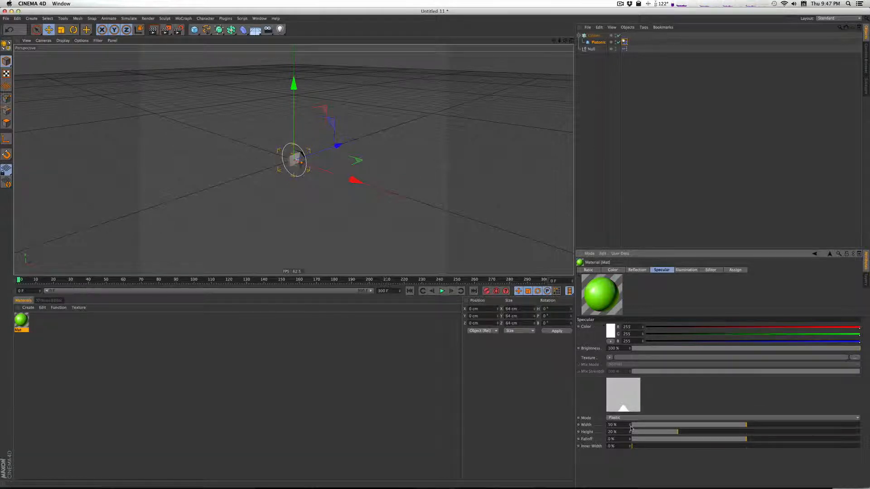
mouse_move(630, 425)
mouse_down()
mouse_move(631, 437)
mouse_move(631, 422)
mouse_up()
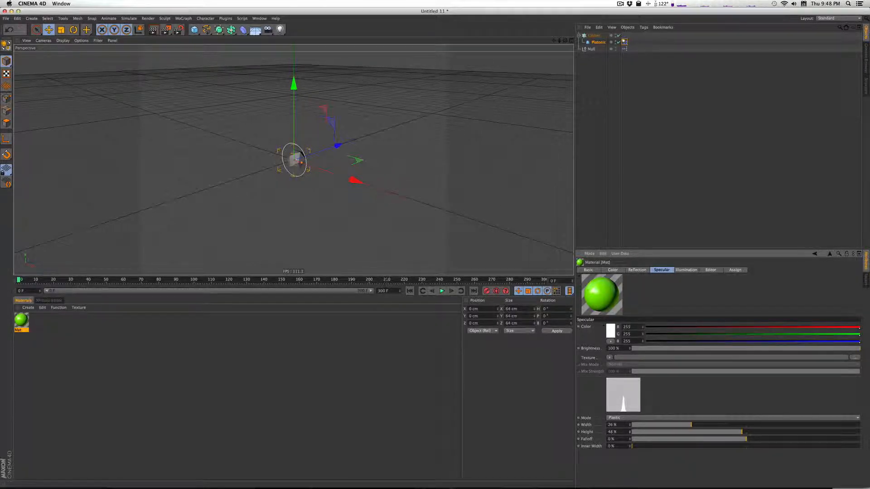
drag(25, 323, 599, 42)
Step: Duplicate the Platonic object twice outside the Cloner and delete the texture tags from both copies
click(594, 37)
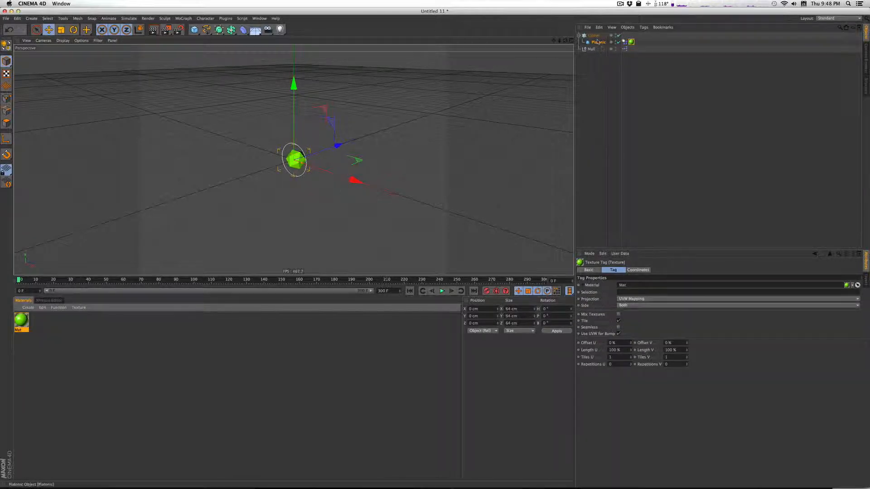
click(597, 41)
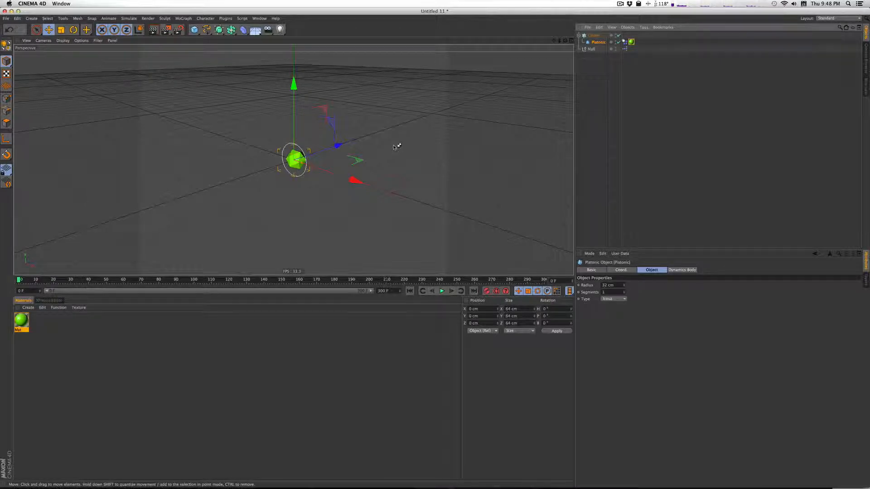
key(super+c)
key(super+v)
key(super+v)
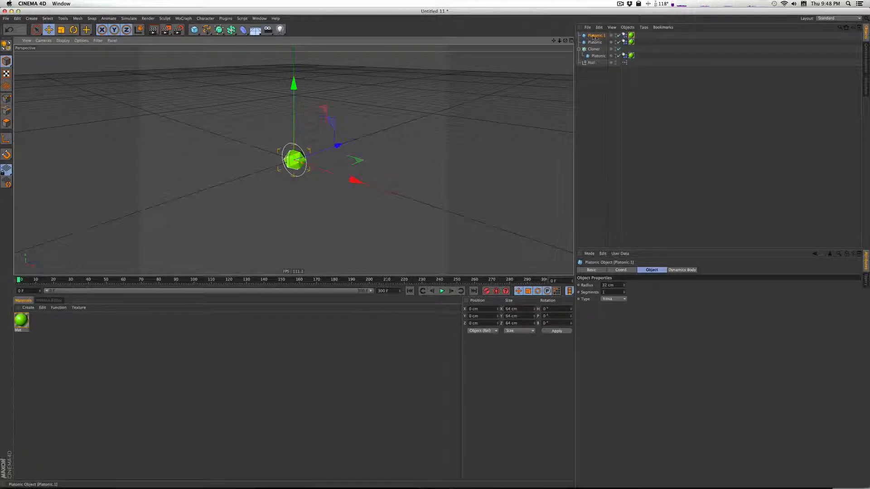
click(630, 36)
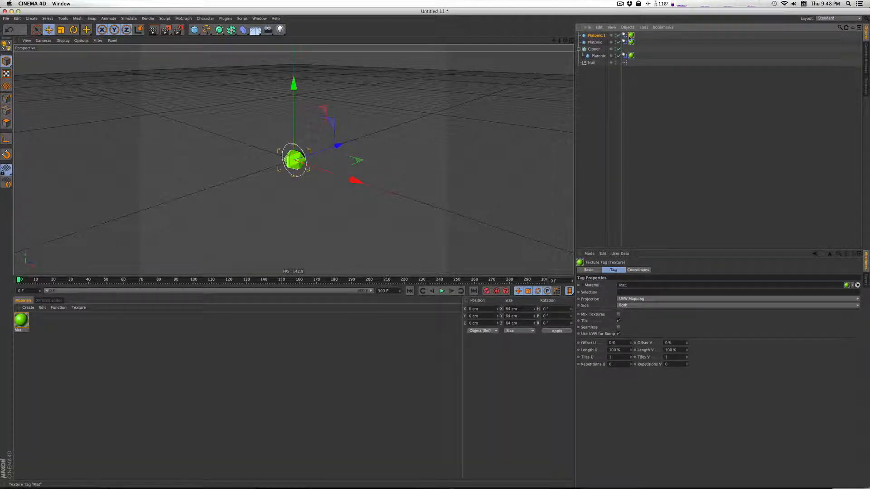
key(Delete)
Step: Try to duplicate the green material
click(21, 319)
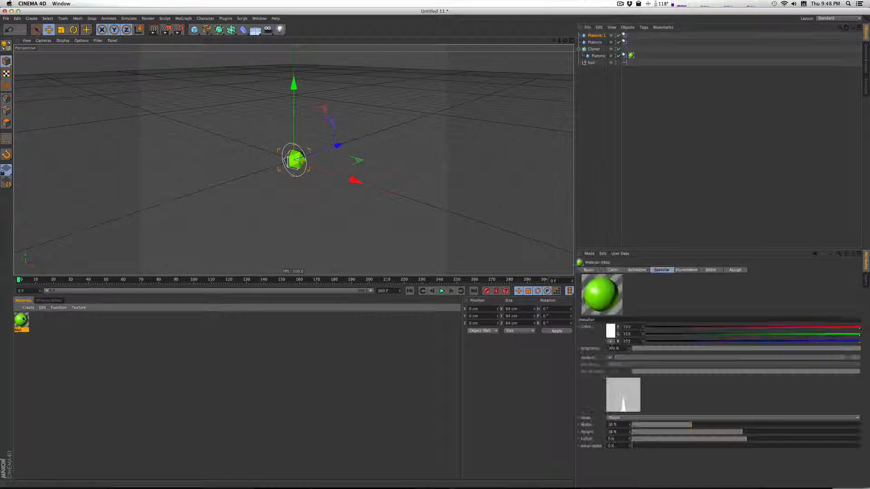
key(super+v)
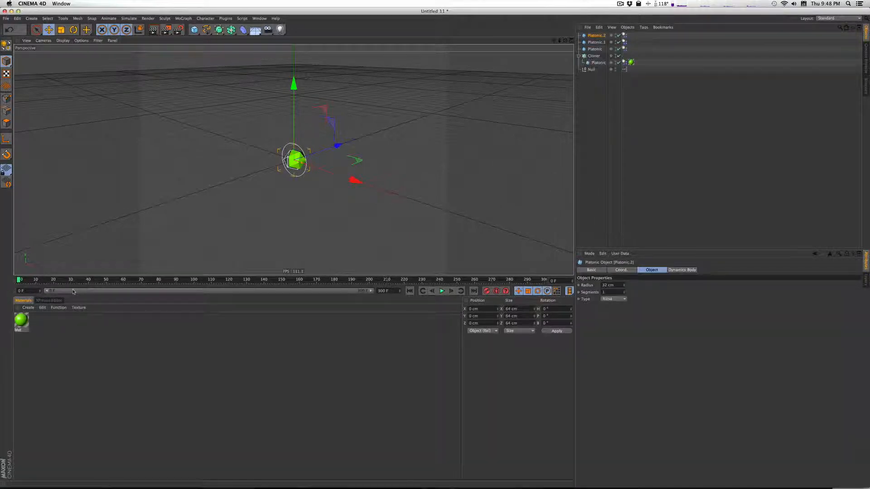
click(21, 320)
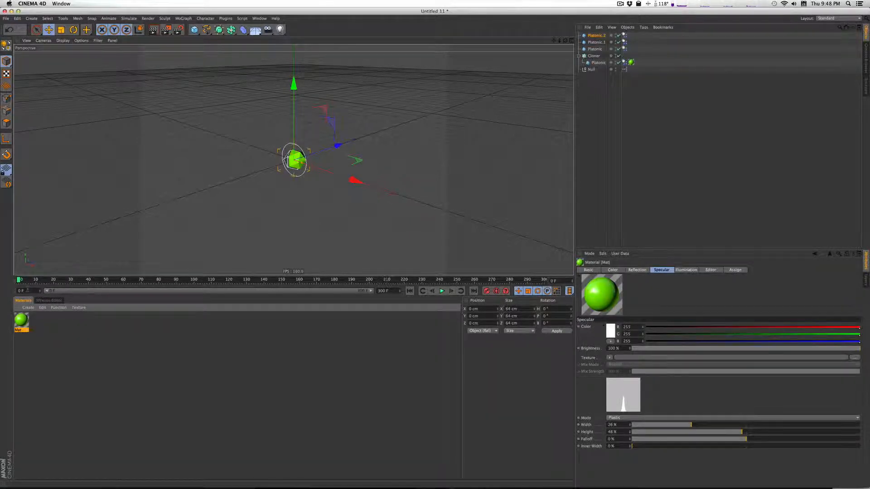
key(super+v)
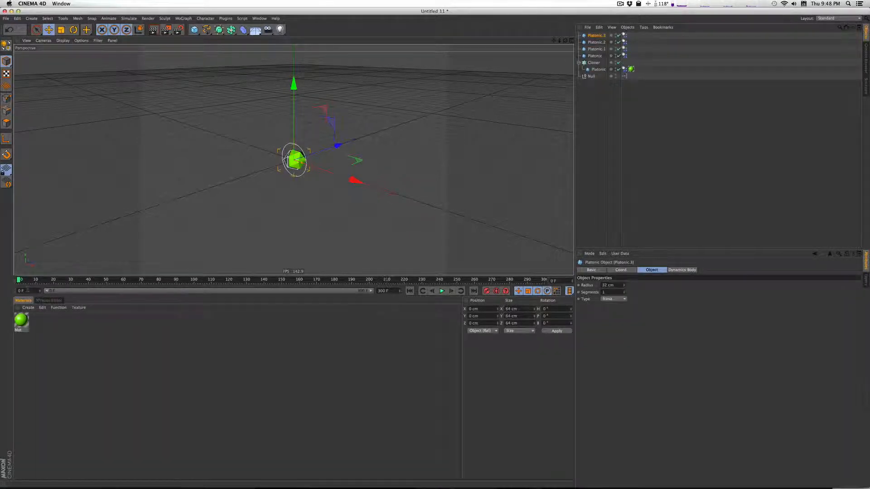
Step: Copy the green material and paste two duplicates of it
click(21, 319)
key(super+c)
key(super+v)
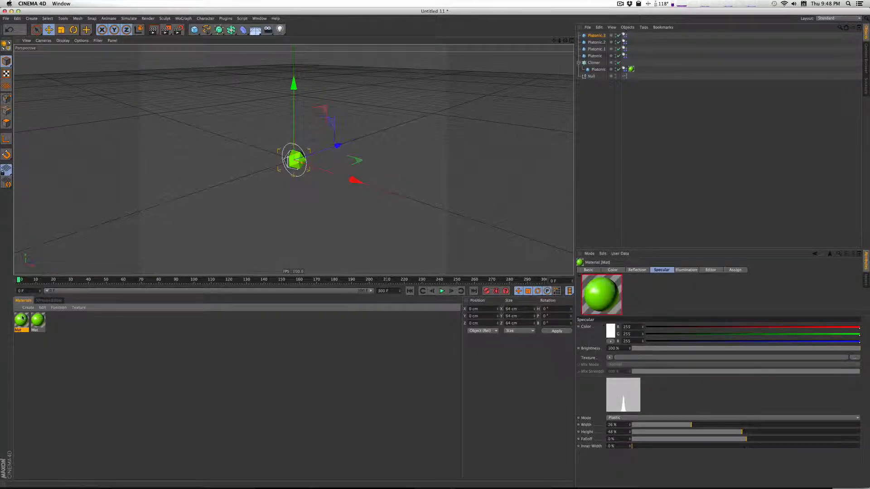
key(super+v)
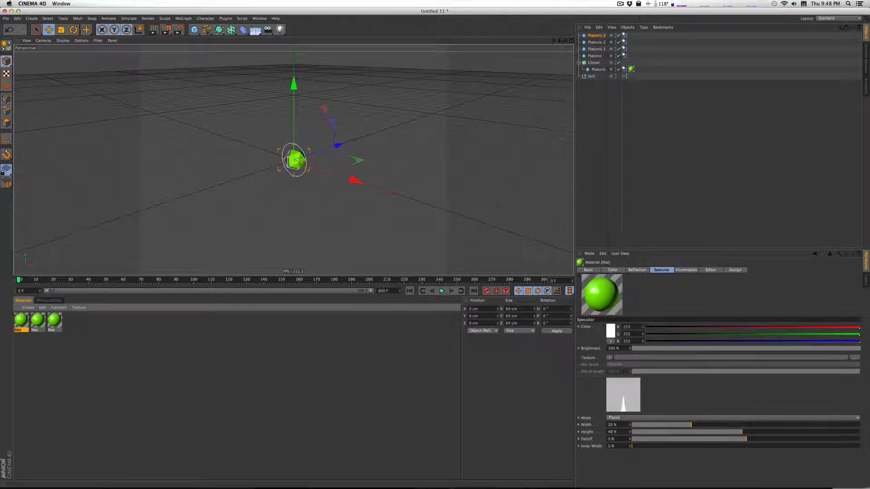
Step: Change the first material's color to purple with RGB 211, 33, 247
click(612, 269)
click(610, 330)
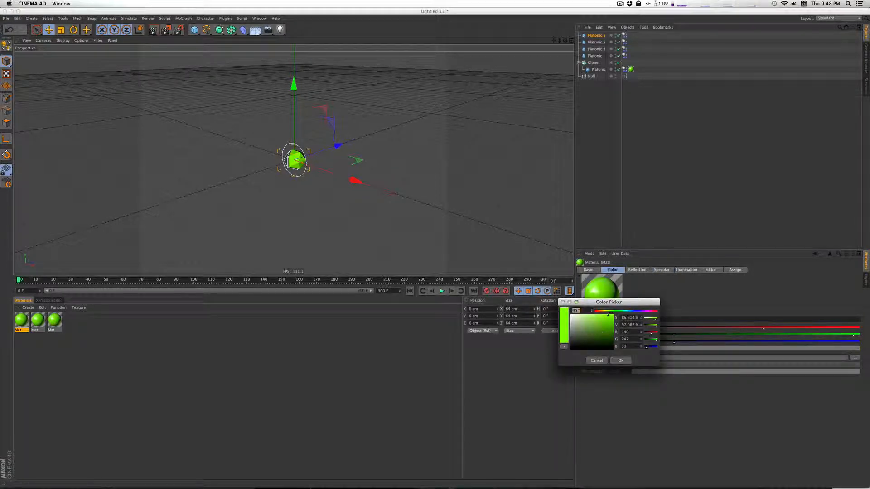
drag(608, 314, 645, 315)
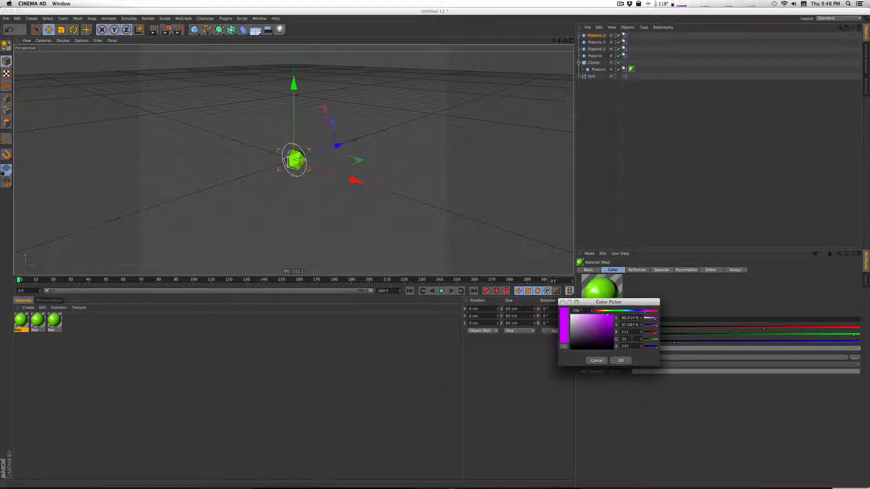
click(621, 360)
Step: Change the second material's color to yellow with RGB 240, 247, 33
click(38, 321)
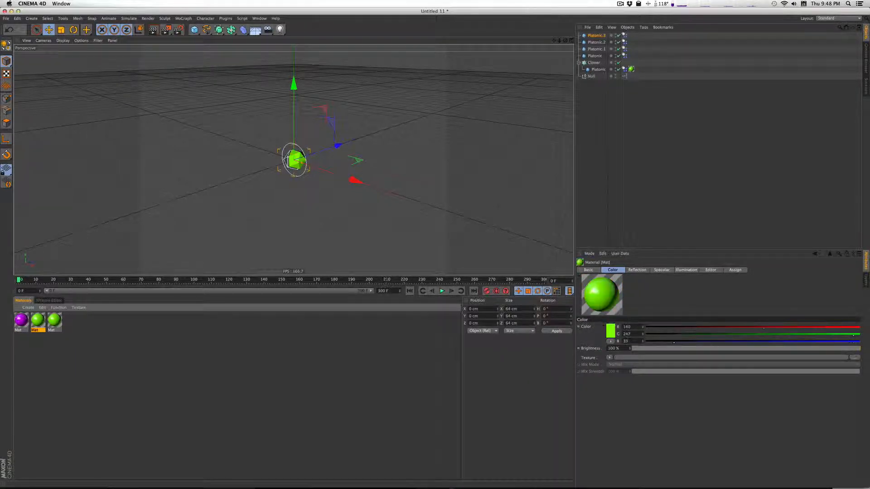
click(612, 332)
drag(614, 310, 611, 311)
click(626, 359)
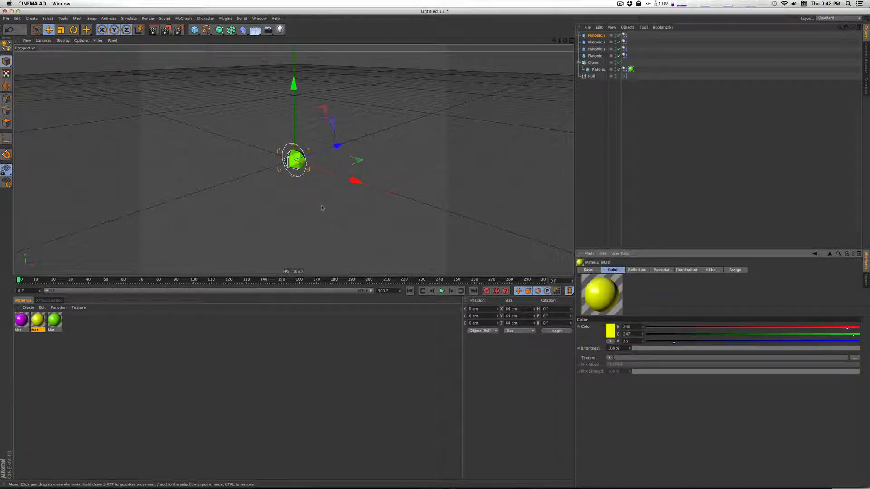
Step: Delete the surplus Platonic.3 and Platonic.2 objects
click(597, 36)
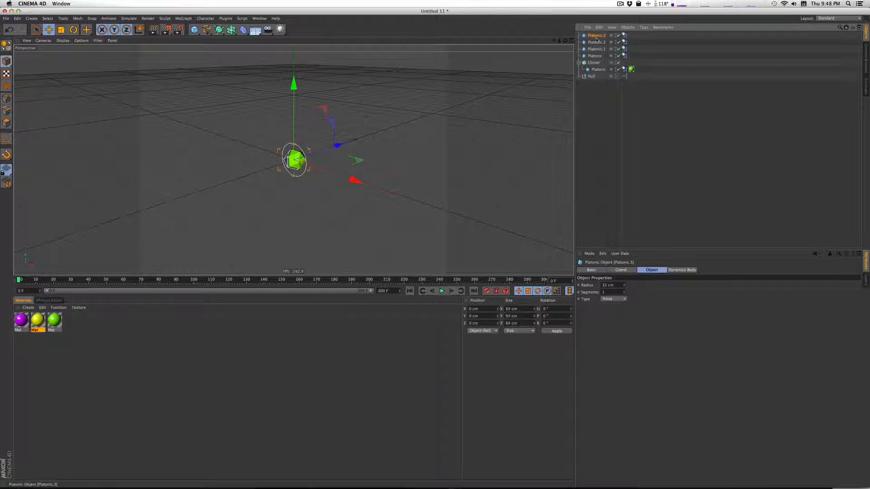
key(Delete)
click(596, 35)
key(Delete)
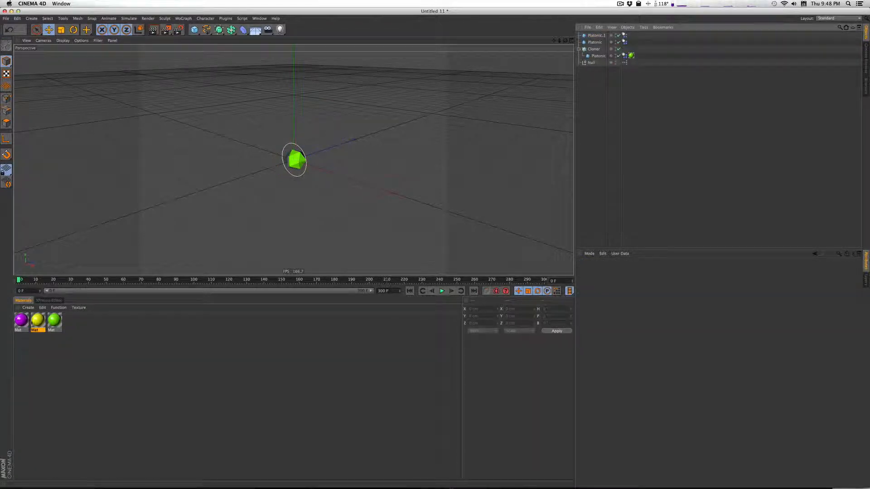
Step: Apply the yellow material to Platonic.1 and the purple one to the other loose Platonic, and place both inside the Cloner
drag(38, 320, 596, 36)
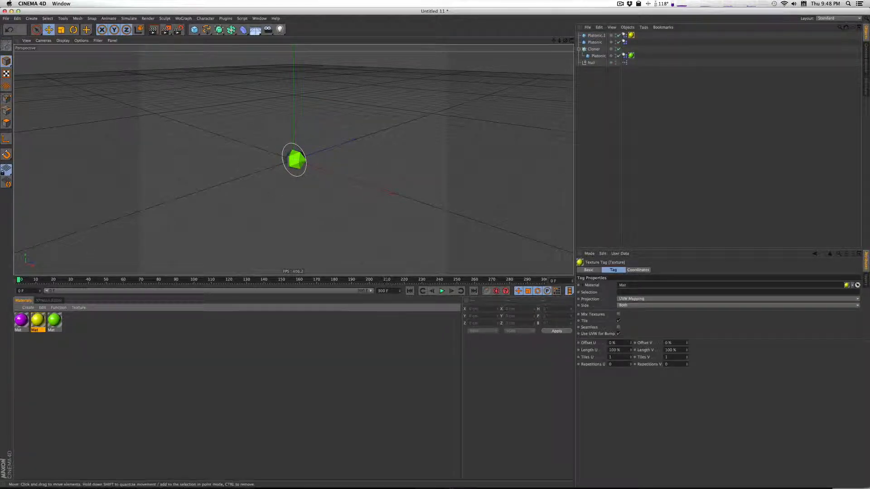
mouse_move(21, 320)
mouse_down()
mouse_move(594, 42)
mouse_move(597, 50)
mouse_move(594, 43)
mouse_up()
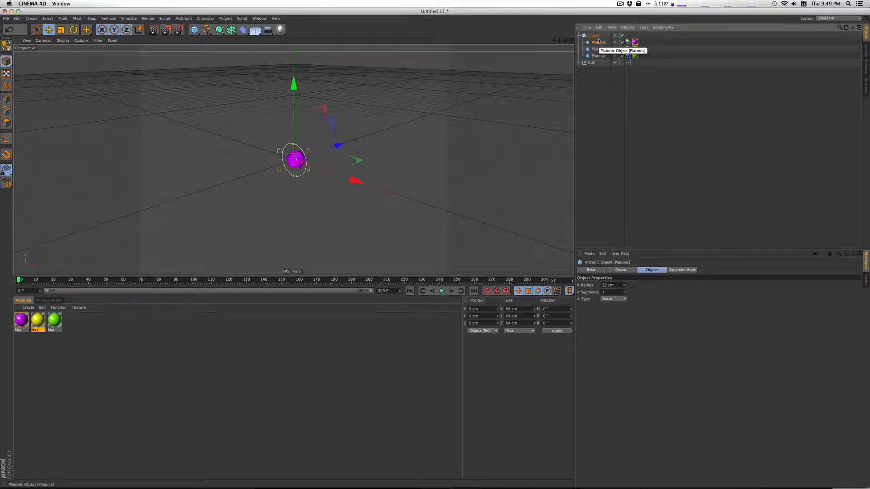
Step: Set the Cloner's Clones option to Random and play the simulation to frame 112 to check the color mix
click(596, 36)
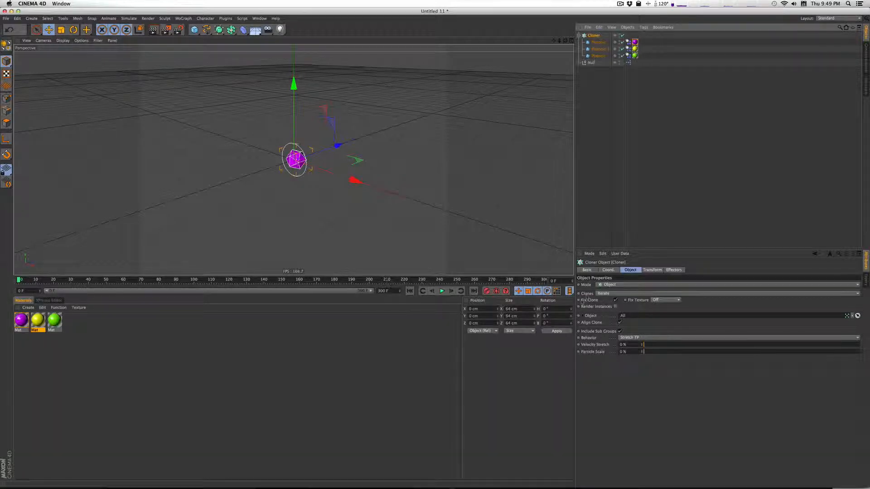
click(600, 293)
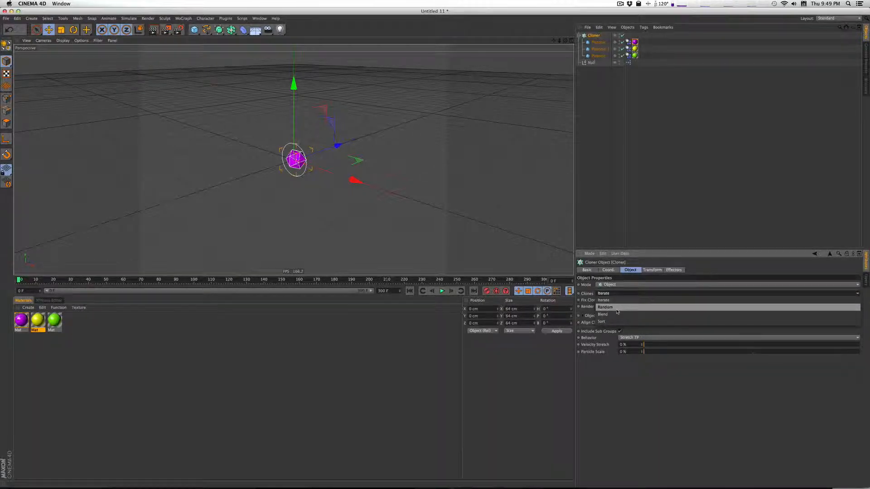
click(612, 307)
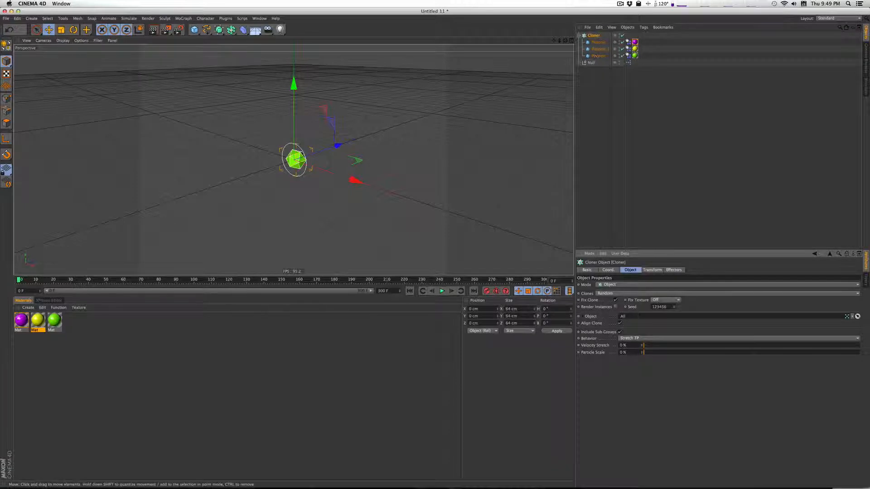
click(442, 291)
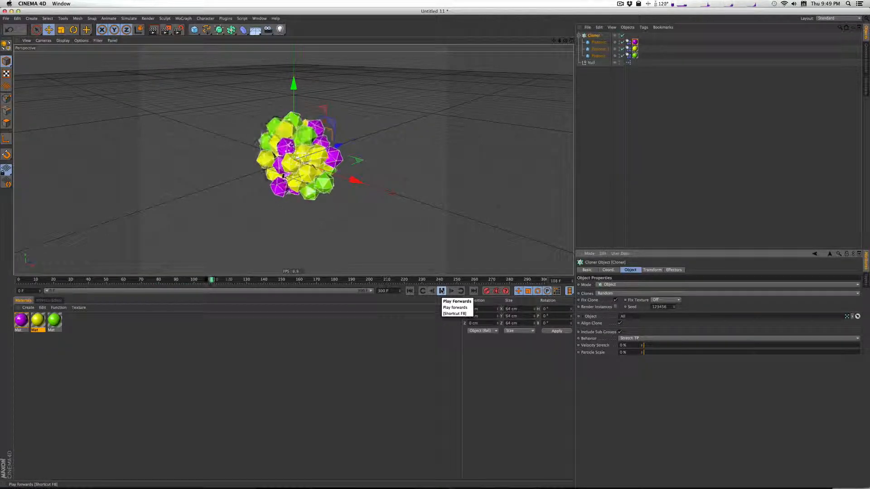
click(441, 291)
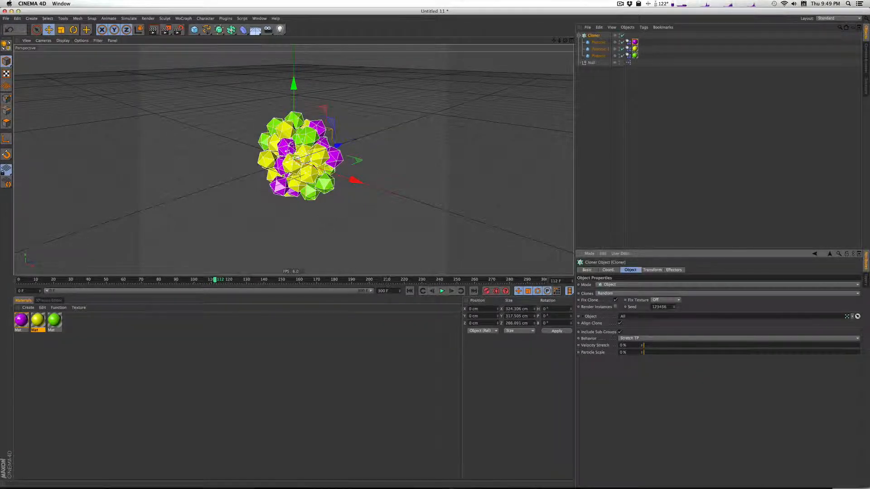
Step: Add the Ambient Occlusion and Global Illumination effects to the render settings and close them
click(178, 30)
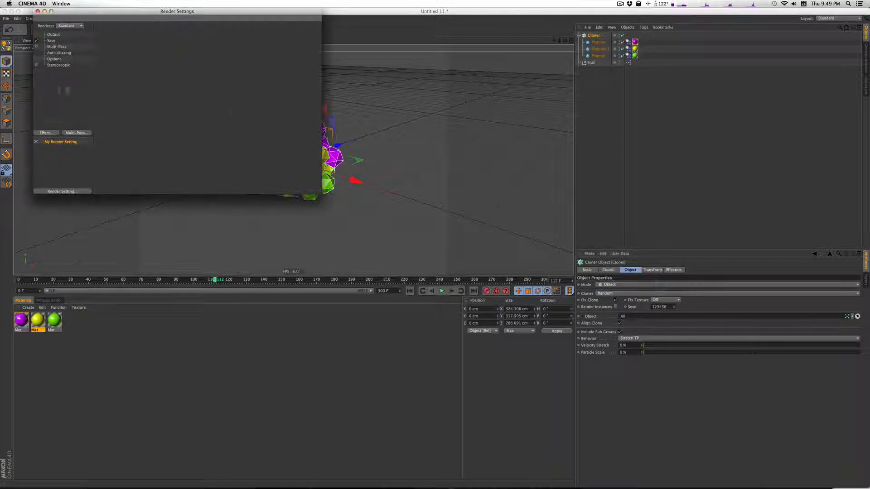
click(46, 133)
click(84, 173)
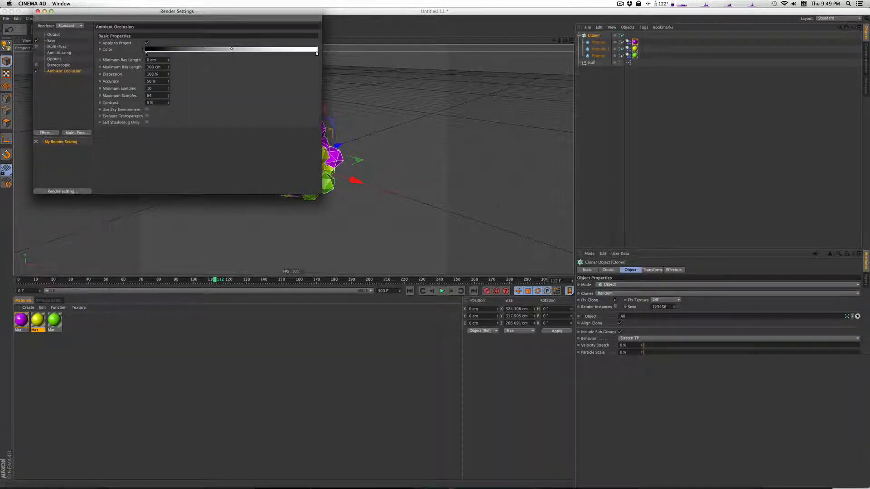
click(46, 133)
click(84, 214)
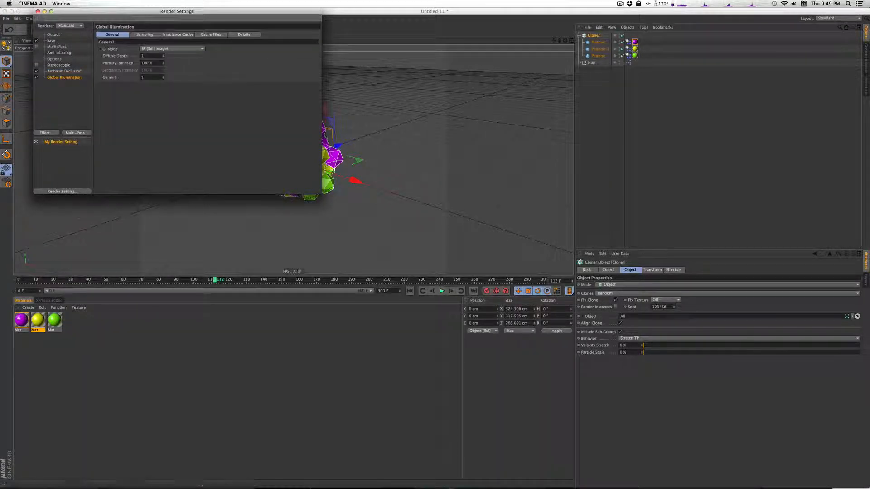
click(37, 12)
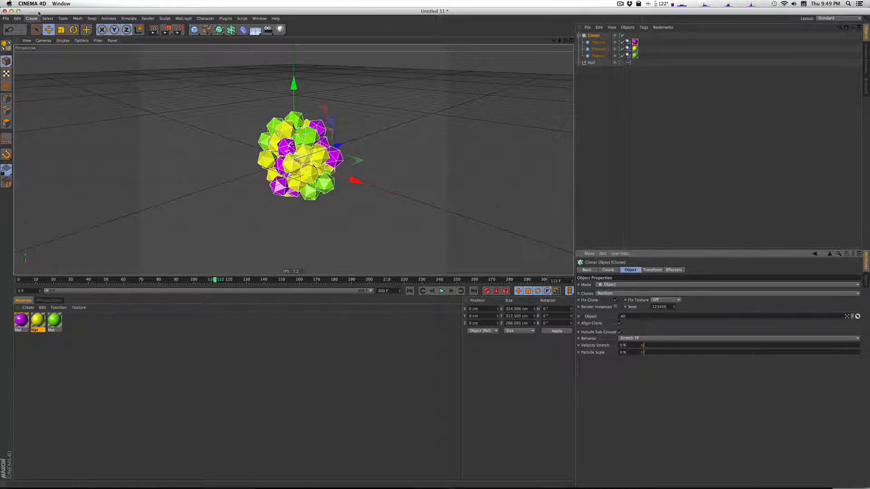
Step: Enlarge the viewport slightly and open the Greyscalegorilla HDRI Light Kit Pro 1.5 preset folder in the Content Browser
drag(409, 276, 410, 287)
click(865, 54)
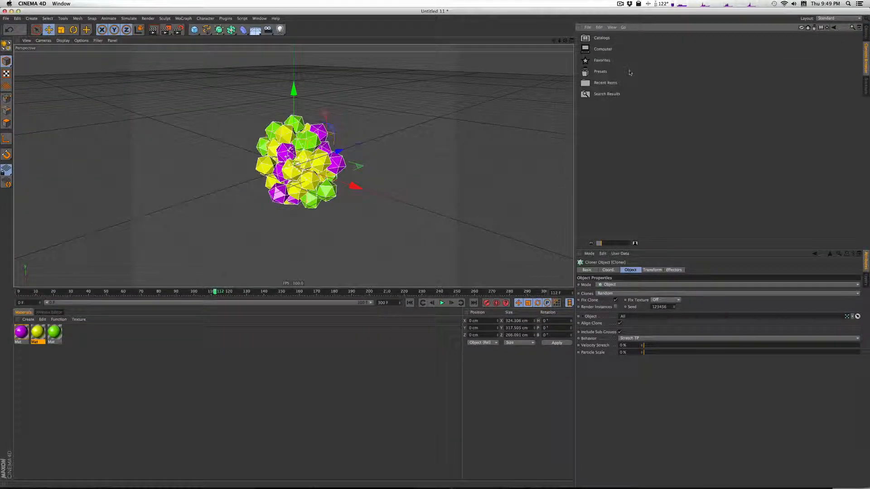
double_click(606, 73)
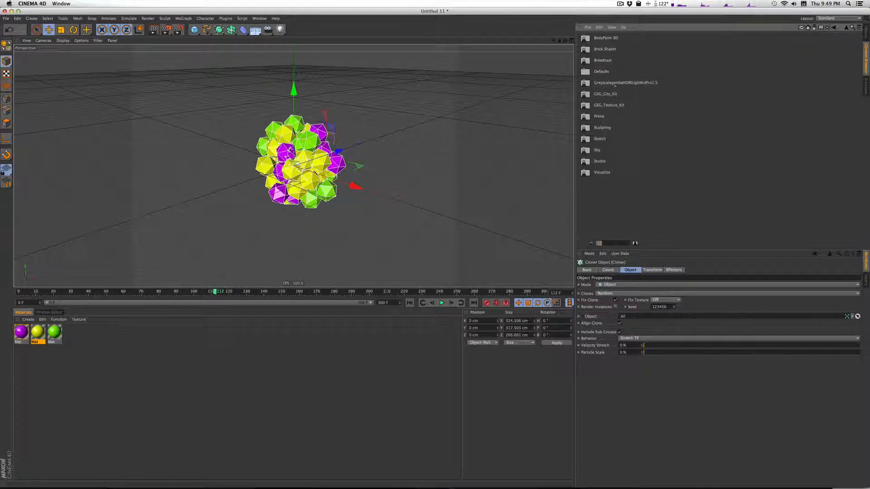
click(864, 30)
click(866, 54)
double_click(605, 83)
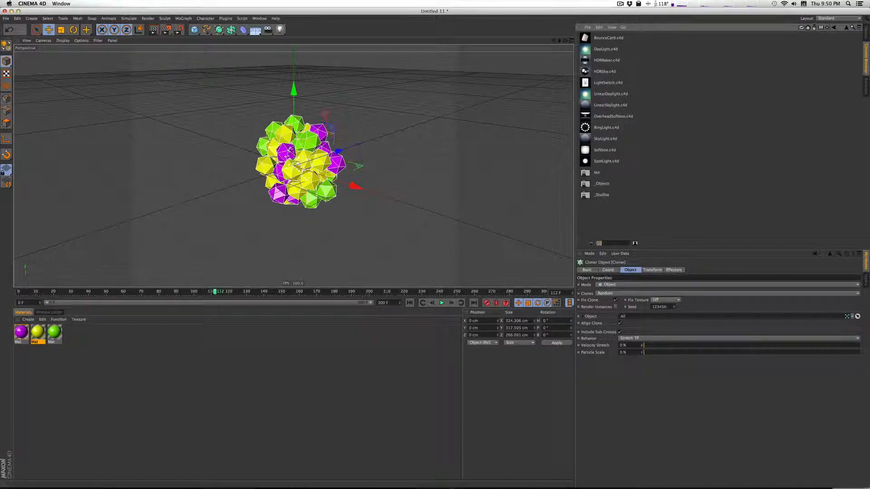
Step: Add the OverheadSoftbox.c4d and Softbox.c4d light presets to the scene
double_click(601, 117)
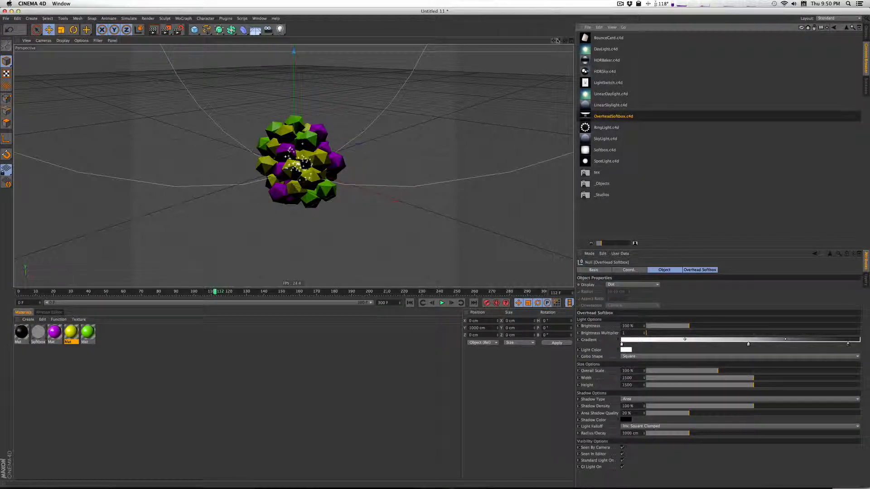
drag(558, 41, 510, 41)
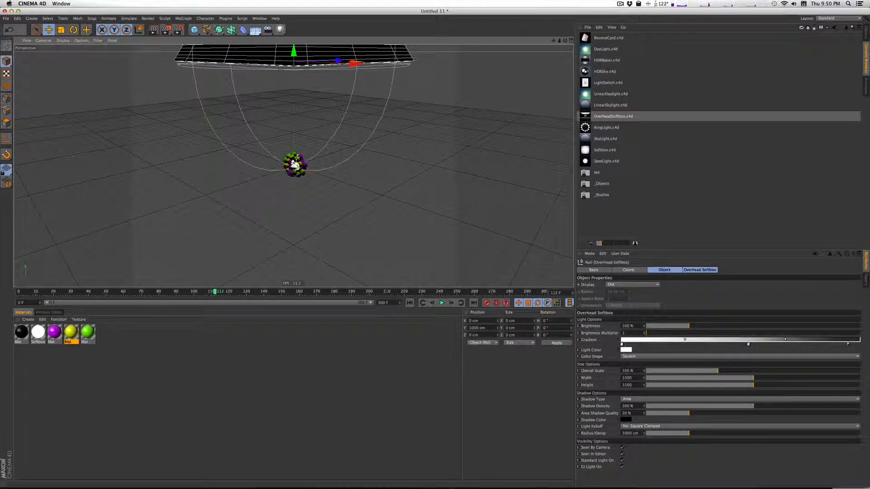
double_click(596, 151)
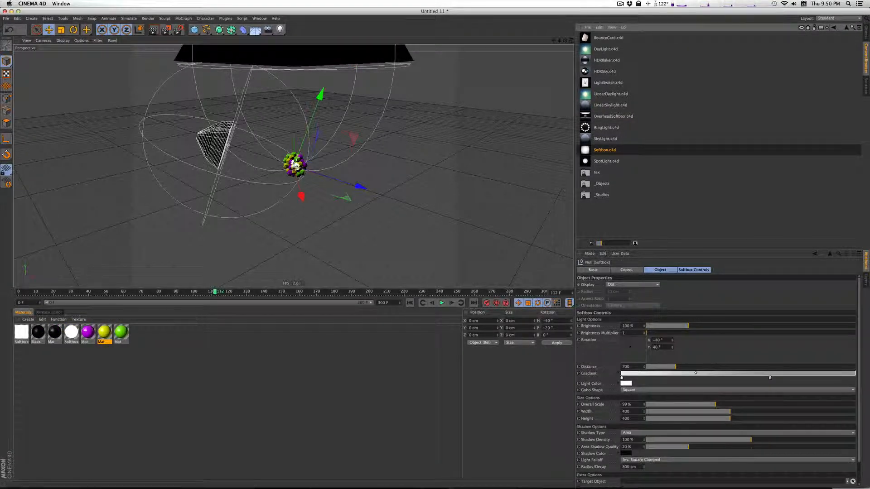
Step: Rotate the Softbox light to about X 112.8° and Y 84°, and render a close-up preview of the cluster in the viewport
drag(631, 352, 641, 344)
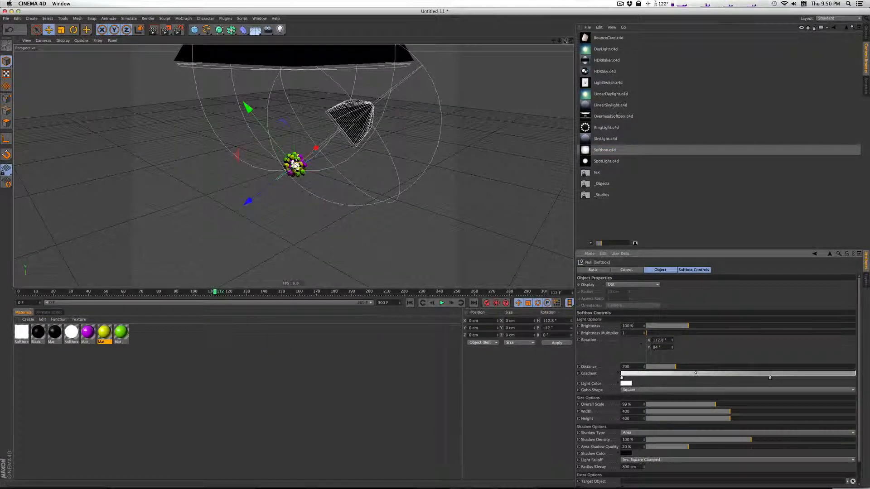
mouse_move(559, 41)
mouse_down()
mouse_move(572, 41)
mouse_move(562, 40)
mouse_up()
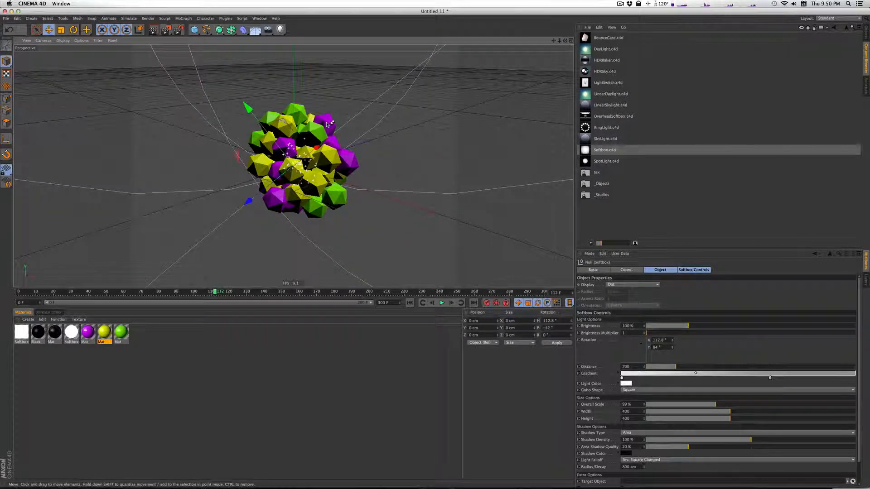
key(super+r)
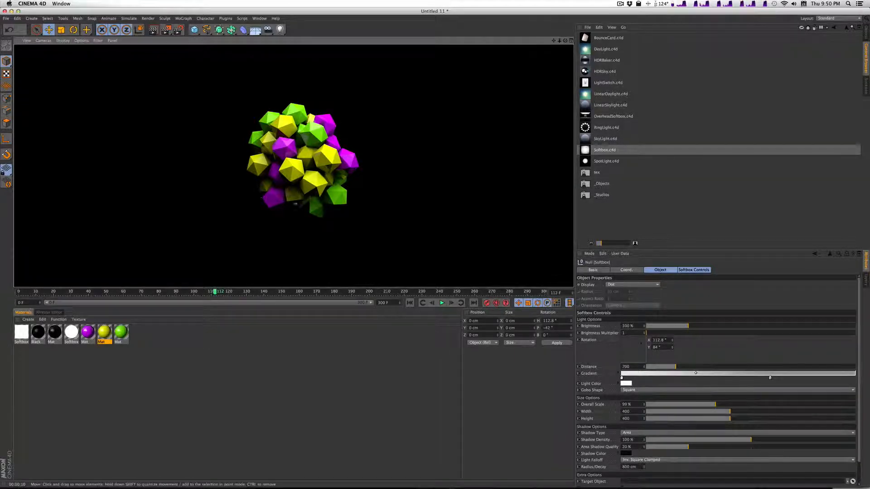
Step: Replay the simulation from frame 0 to frame 126 and bring back the scene's object list
drag(214, 293, 19, 294)
click(441, 302)
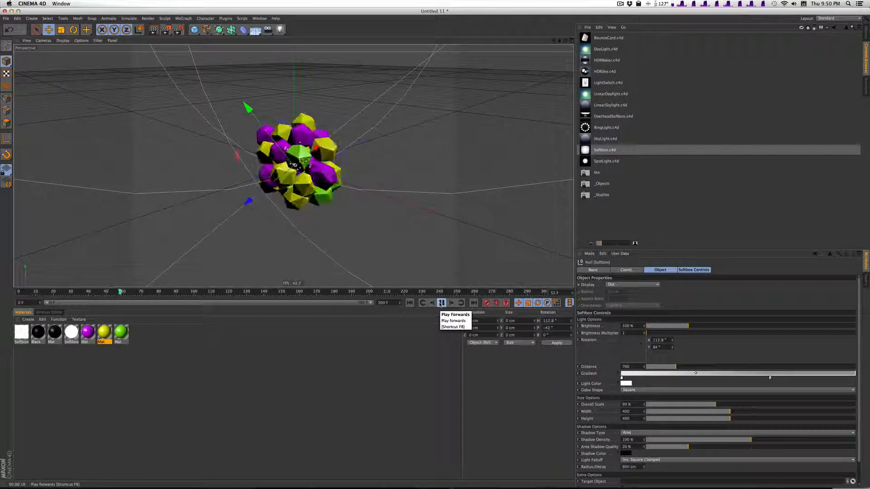
click(863, 38)
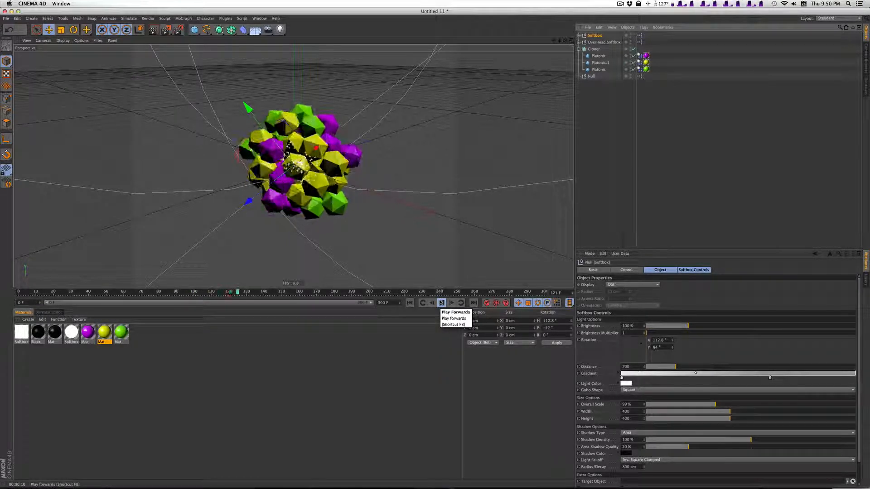
click(441, 303)
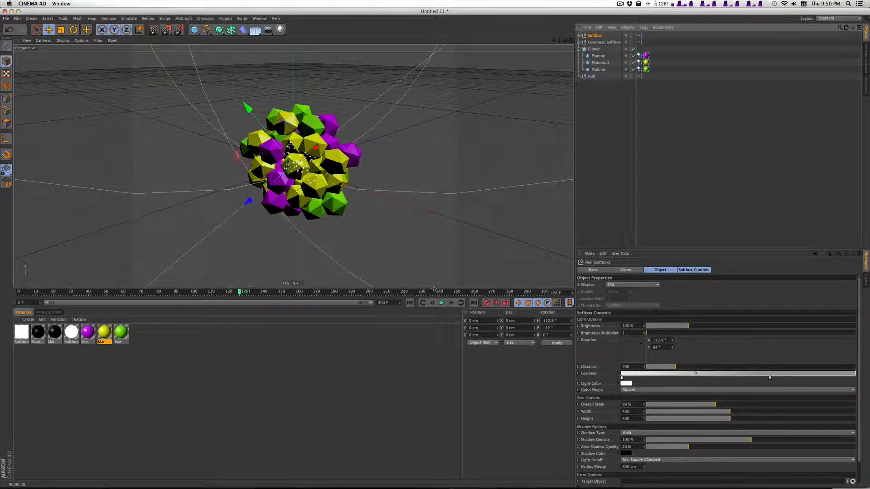